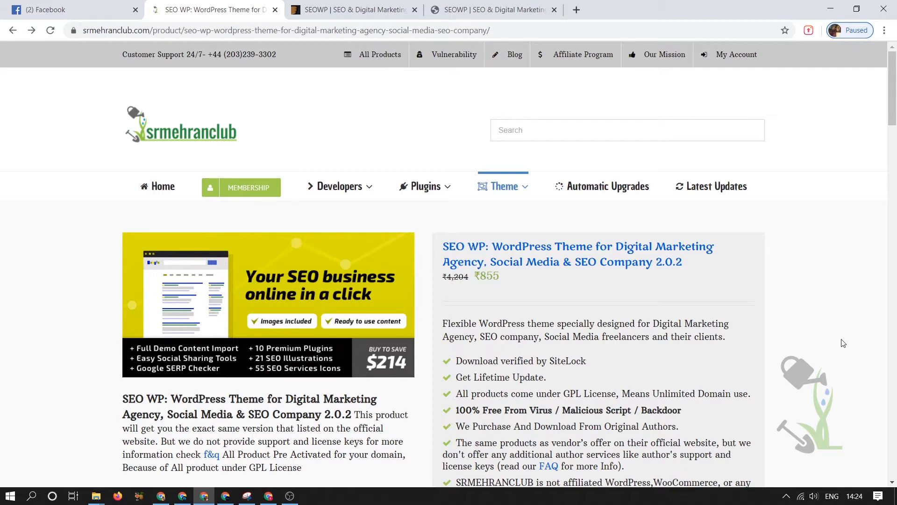
# Open the SEO WP theme's sales page from its product page, switching to the loaded ThemeForest tab and closing the duplicate
pyautogui.scroll(-5, 844, 344)
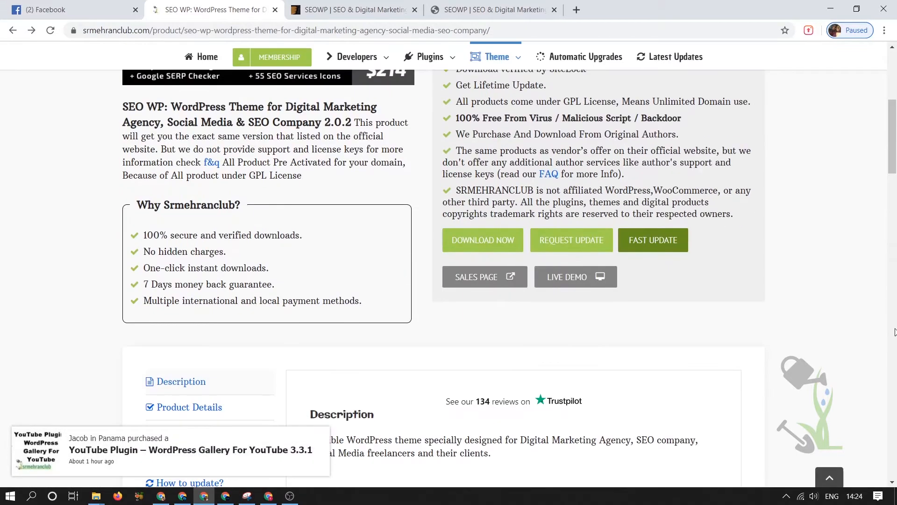
pyautogui.click(491, 278)
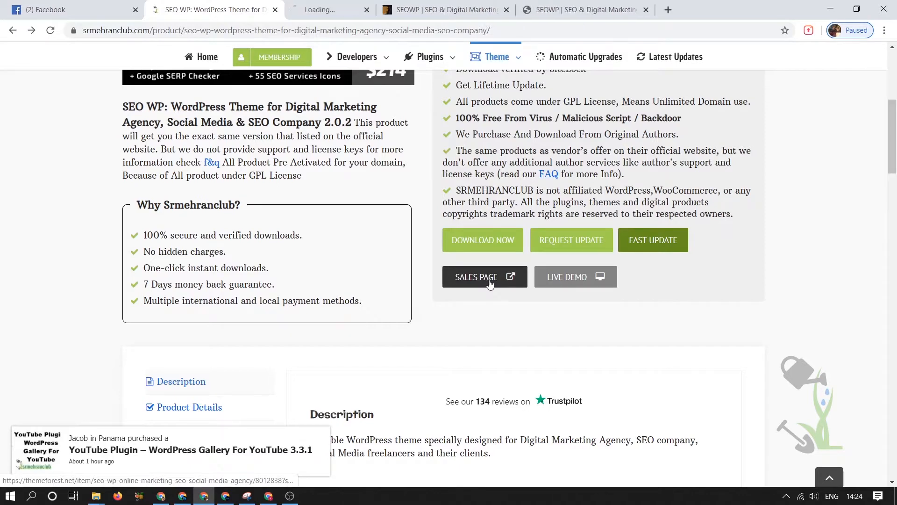
pyautogui.click(477, 10)
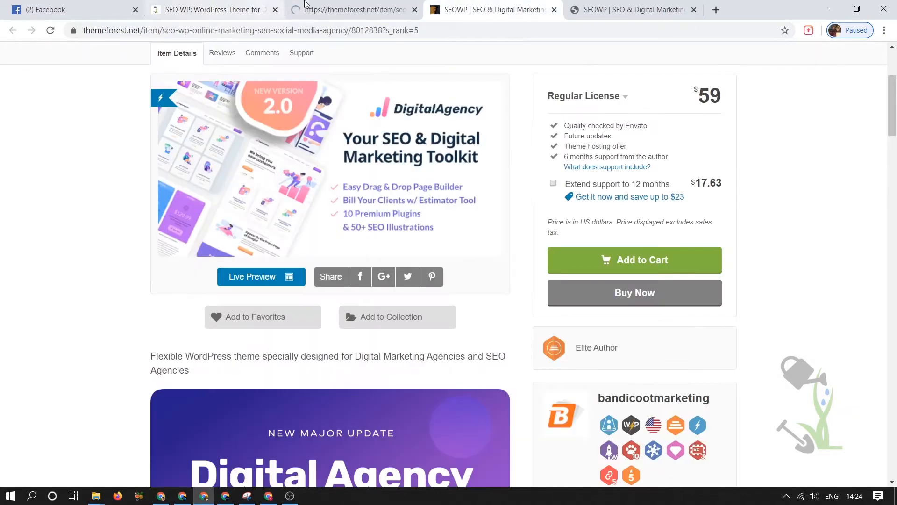
pyautogui.middleClick(326, 4)
# Examine the SEOWP item page on ThemeForest, including its sales, rating, compatibility details and feature list
pyautogui.scroll(-6, 499, 229)
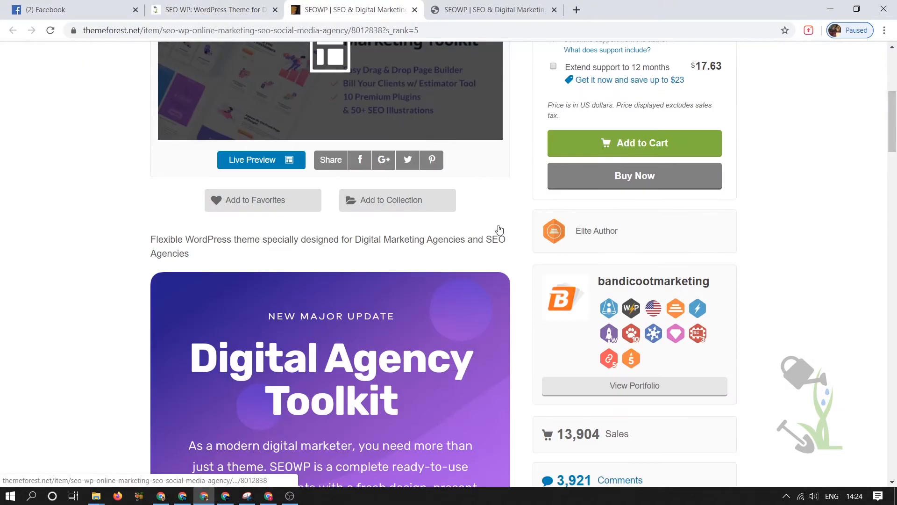
pyautogui.scroll(-9, 498, 226)
pyautogui.scroll(4, 499, 226)
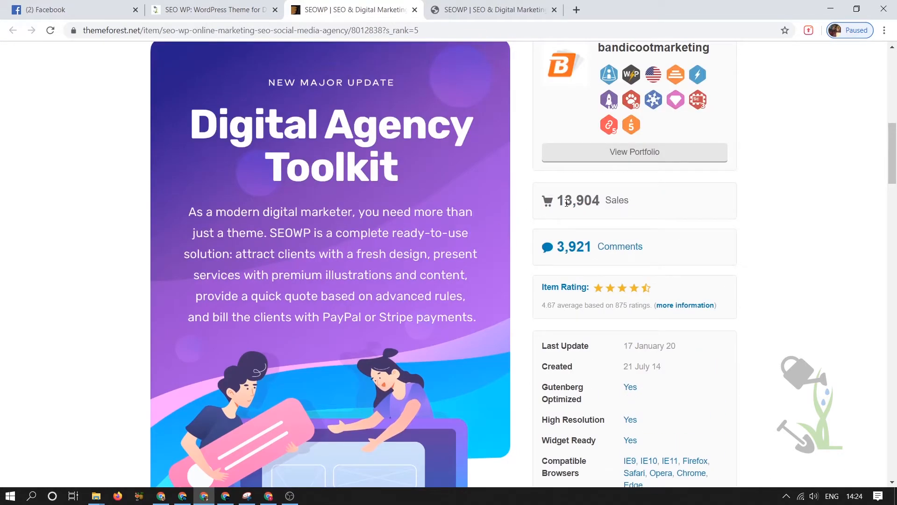
pyautogui.scroll(-20, 566, 203)
pyautogui.scroll(6, 532, 223)
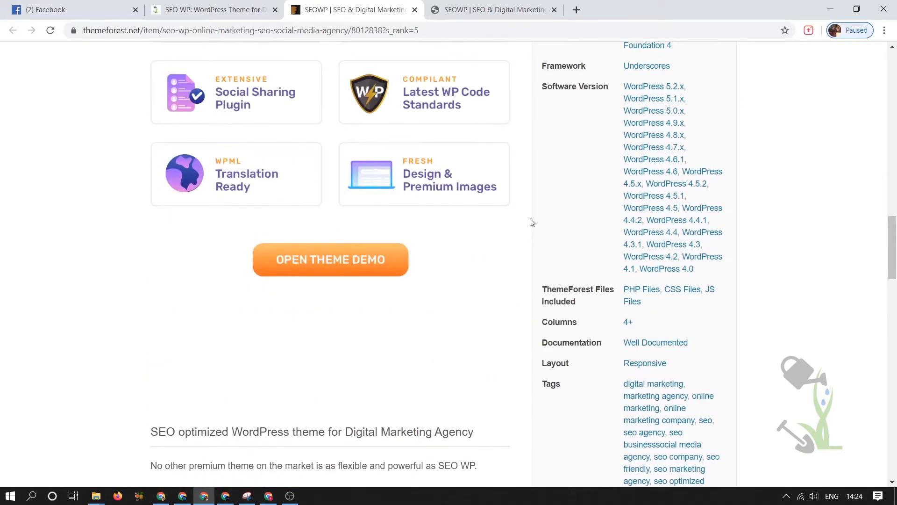
pyautogui.scroll(10, 531, 223)
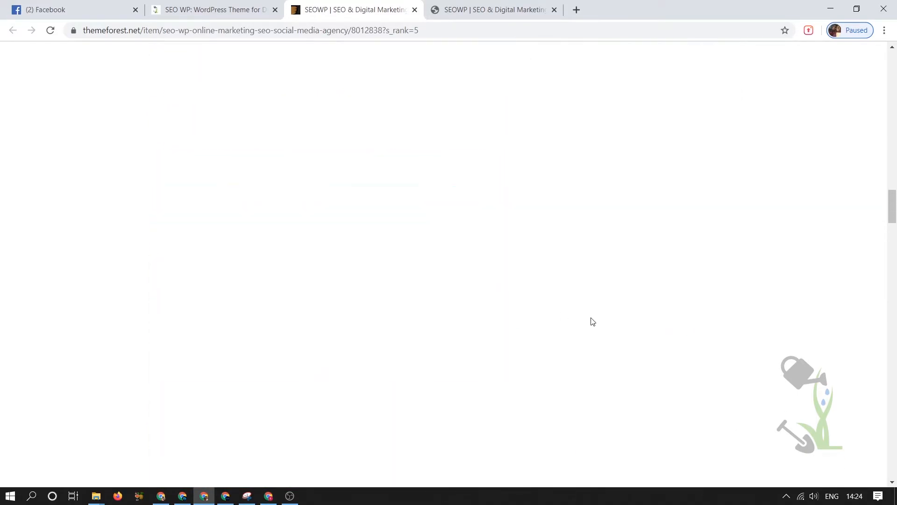
pyautogui.scroll(15, 593, 322)
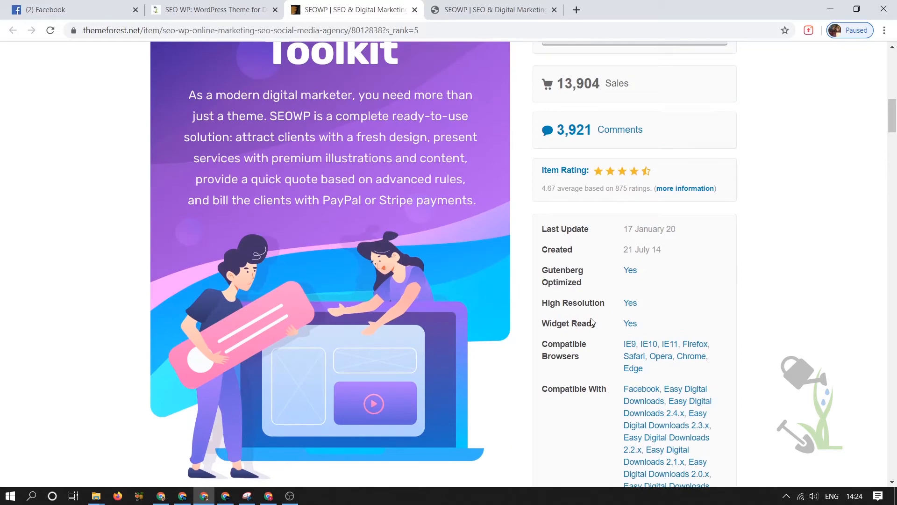
pyautogui.scroll(13, 593, 322)
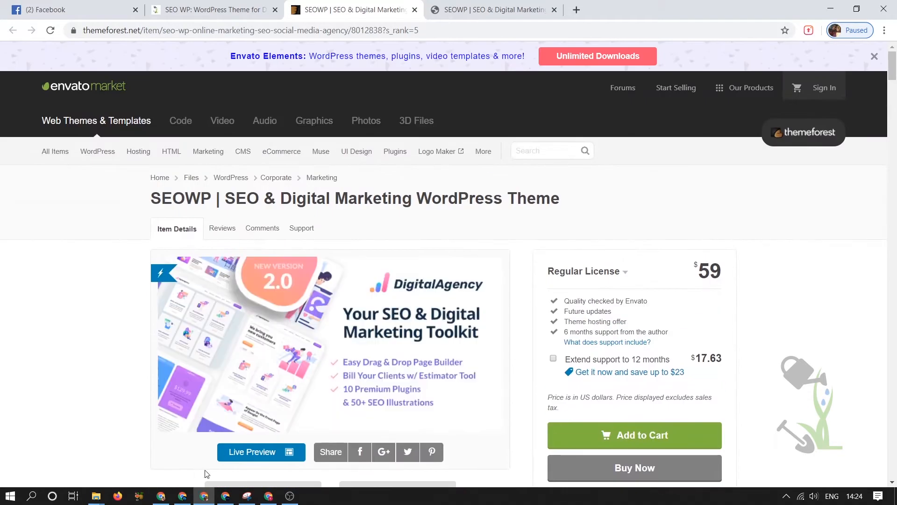
# Review the SEOWP live preview's demo styles, plugins and toolkit features, collapsing the purchase popup
pyautogui.click(436, 3)
pyautogui.scroll(-5, 391, 183)
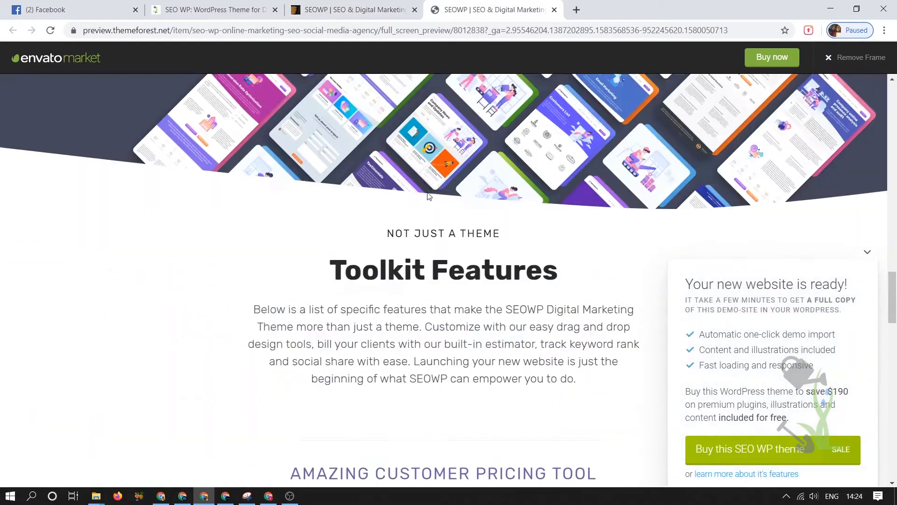
pyautogui.scroll(15, 428, 192)
pyautogui.scroll(-8, 434, 192)
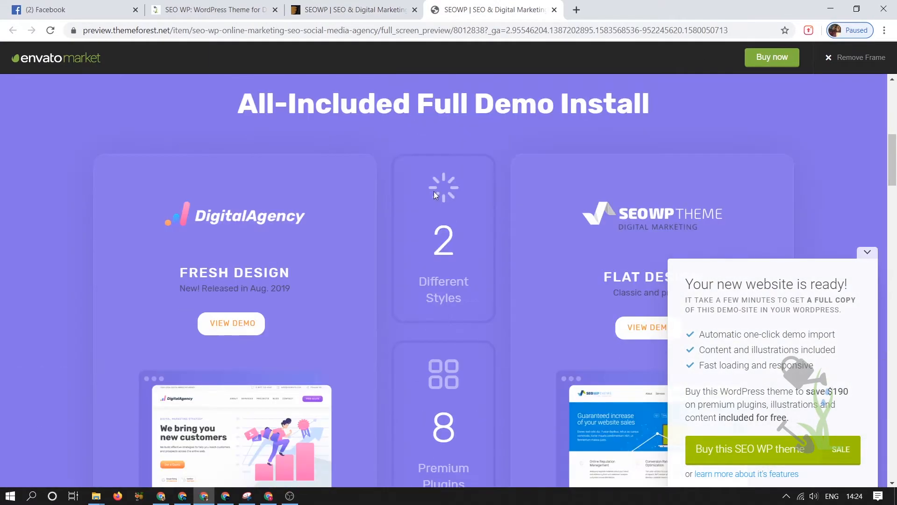
pyautogui.scroll(-4, 434, 191)
pyautogui.scroll(6, 461, 181)
pyautogui.scroll(-3, 461, 182)
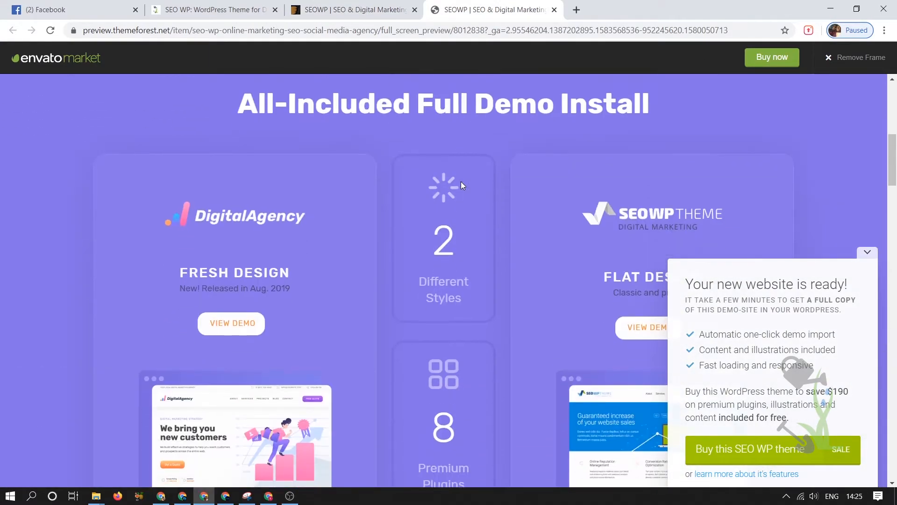
pyautogui.click(868, 253)
pyautogui.scroll(-6, 854, 258)
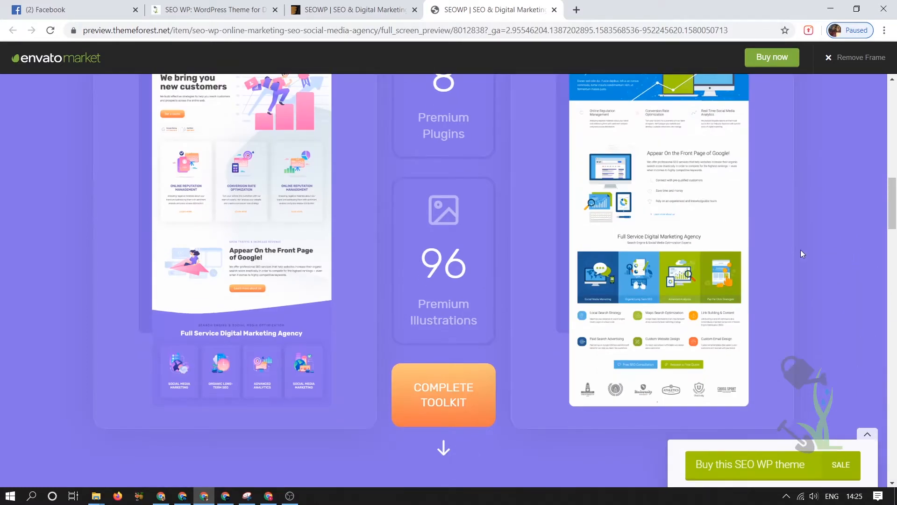
pyautogui.scroll(3, 476, 256)
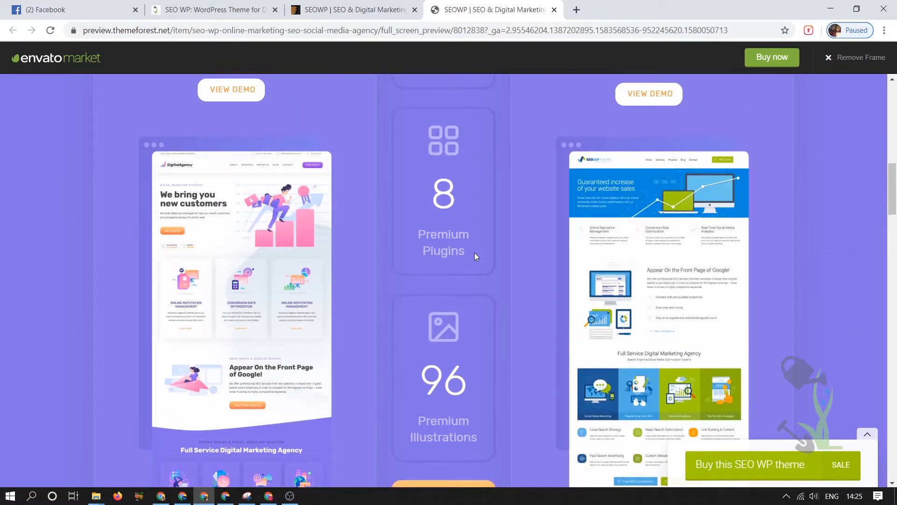
pyautogui.scroll(12, 526, 238)
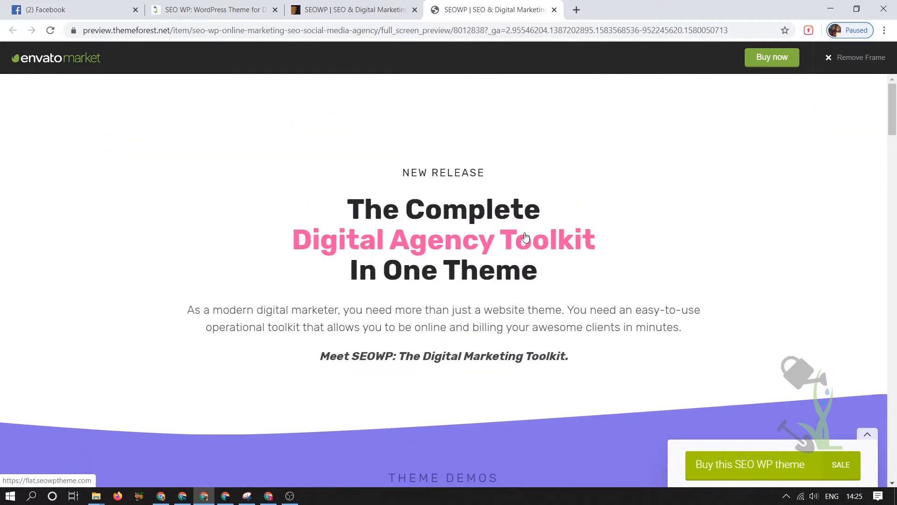
# Start downloading the SEO WP theme zip from its srmehranclub product page, and cancel the download
pyautogui.click(235, 4)
pyautogui.scroll(5, 531, 267)
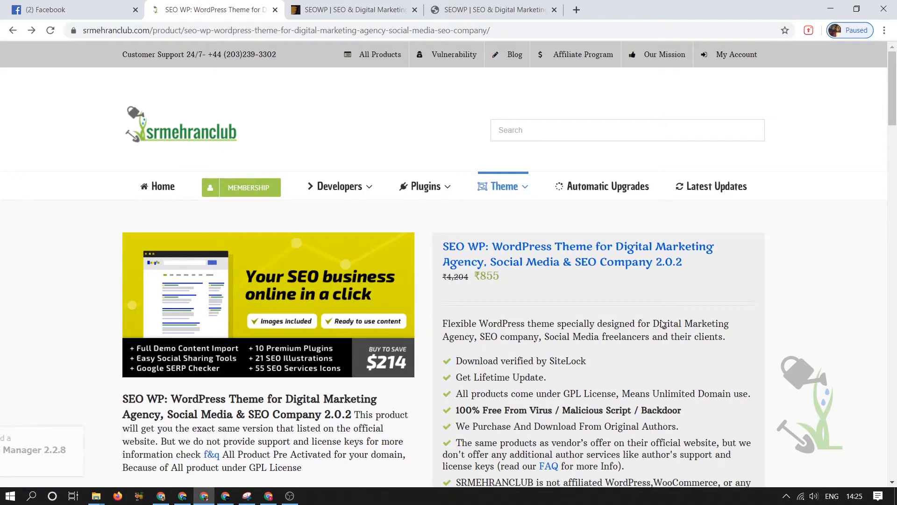
pyautogui.scroll(-7, 885, 426)
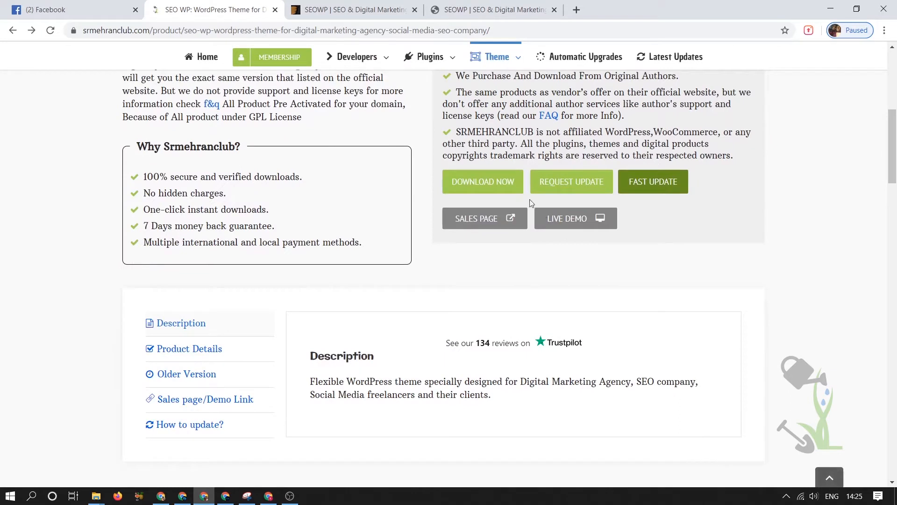
pyautogui.click(495, 182)
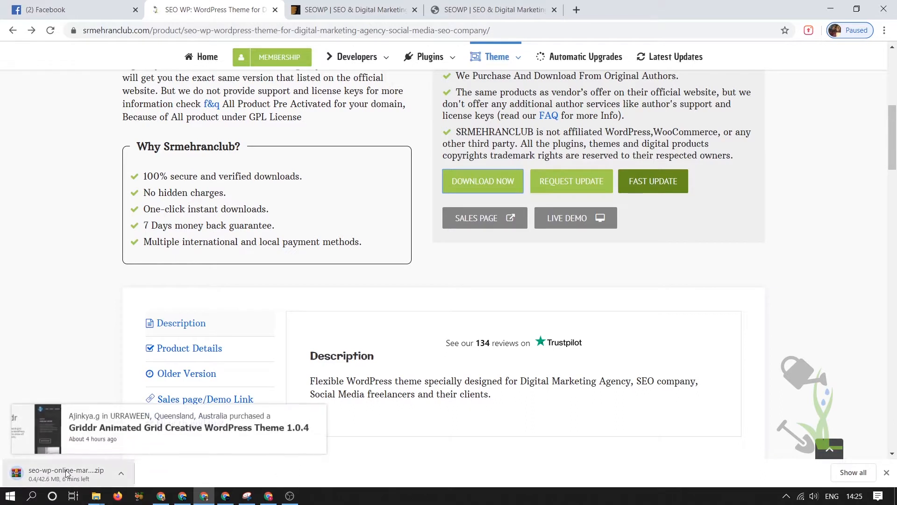
pyautogui.rightClick(66, 473)
pyautogui.click(91, 466)
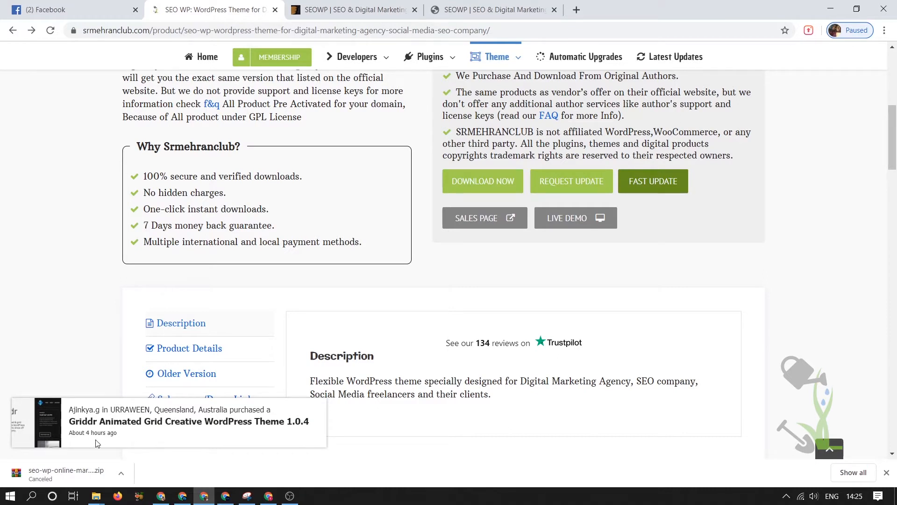
# Switch to the browser window with the WordPress site and open its admin dashboard at demo.hot-star.in/wp-admin/
pyautogui.click(225, 496)
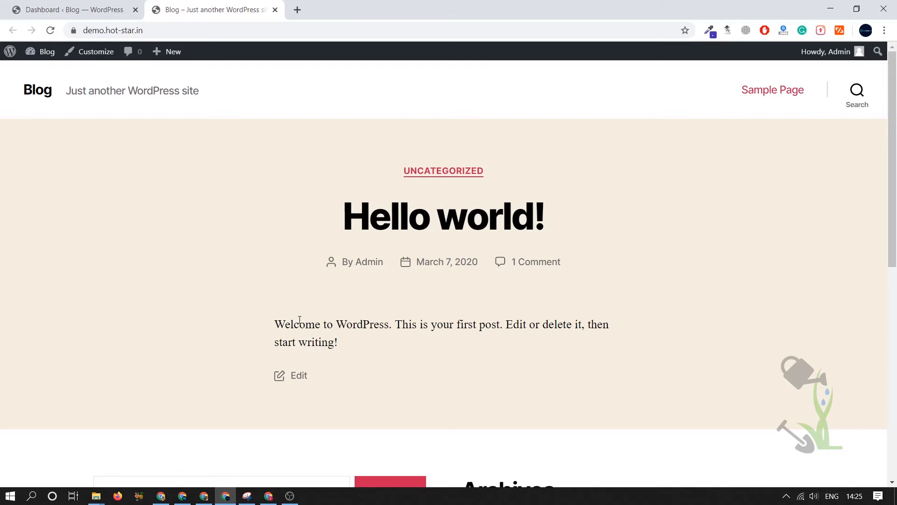
pyautogui.click(252, 31)
pyautogui.click(295, 29)
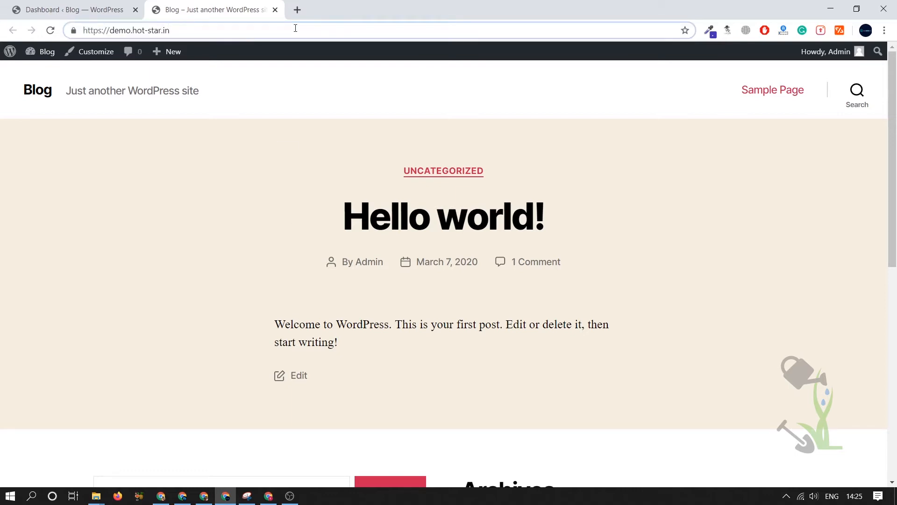
pyautogui.write('/wp')
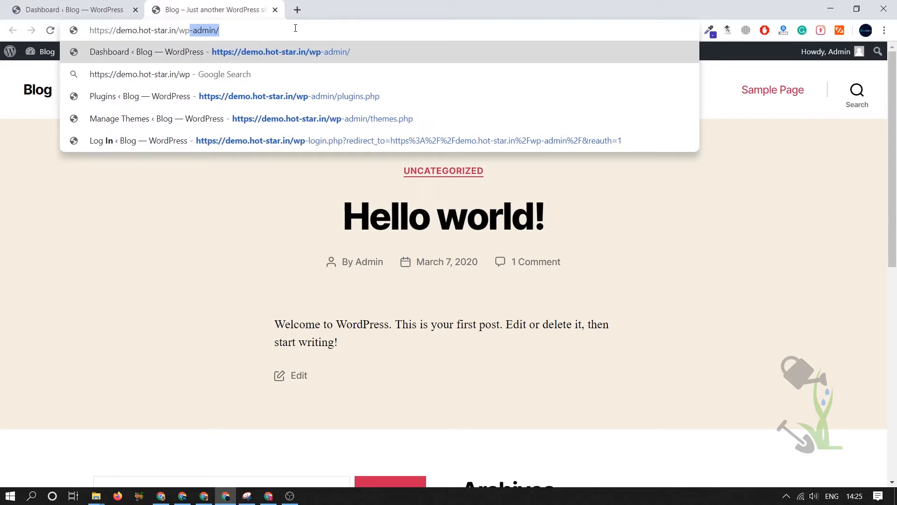
pyautogui.press('Return')
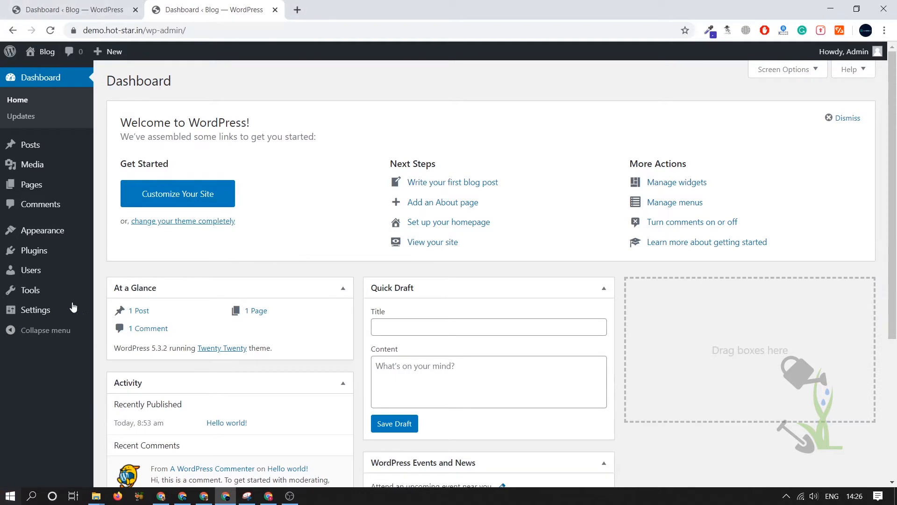
# Open the WordPress site's list of installed themes
pyautogui.moveTo(52, 314)
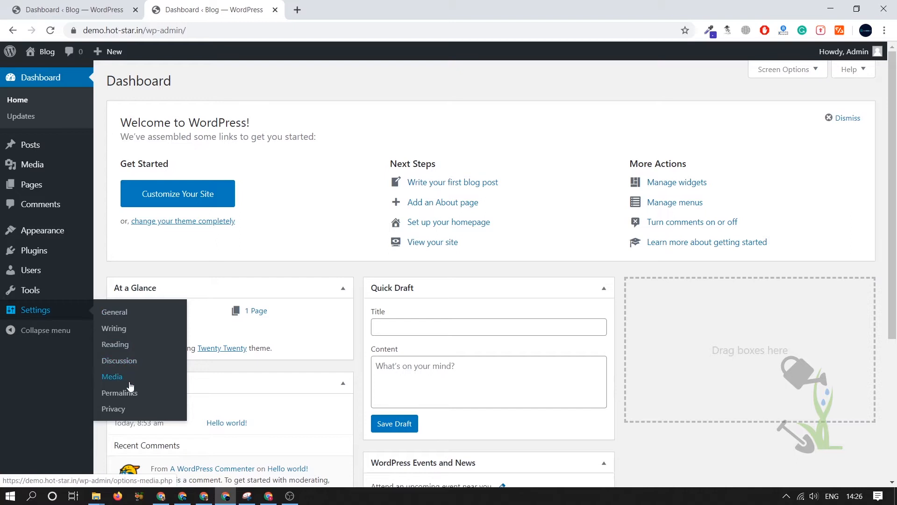
pyautogui.moveTo(90, 297)
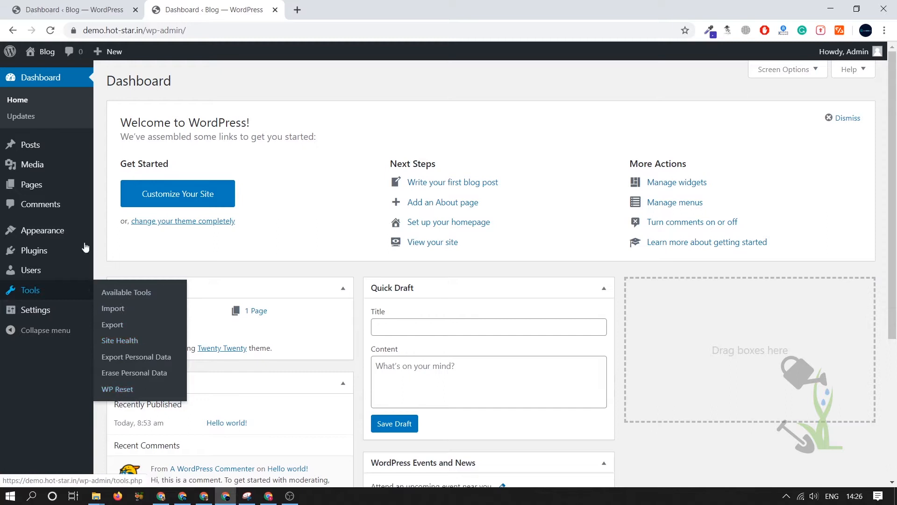
pyautogui.moveTo(65, 274)
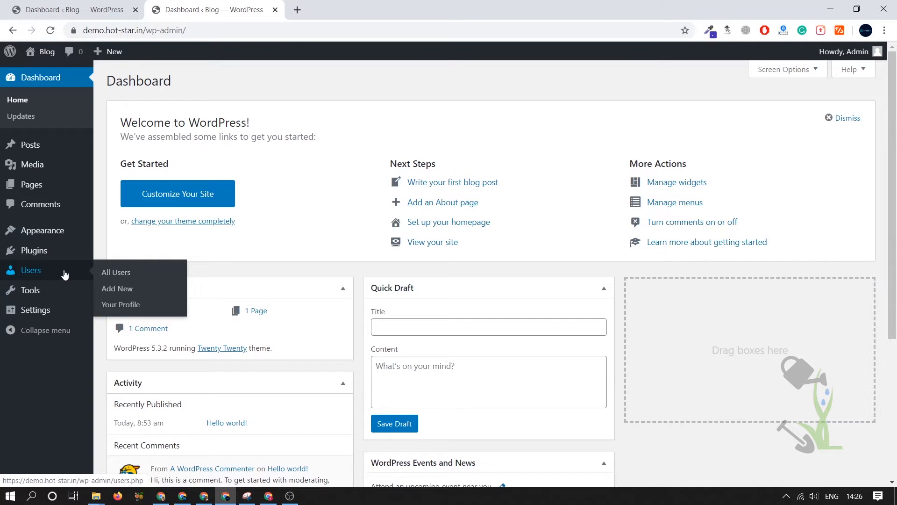
pyautogui.moveTo(61, 250)
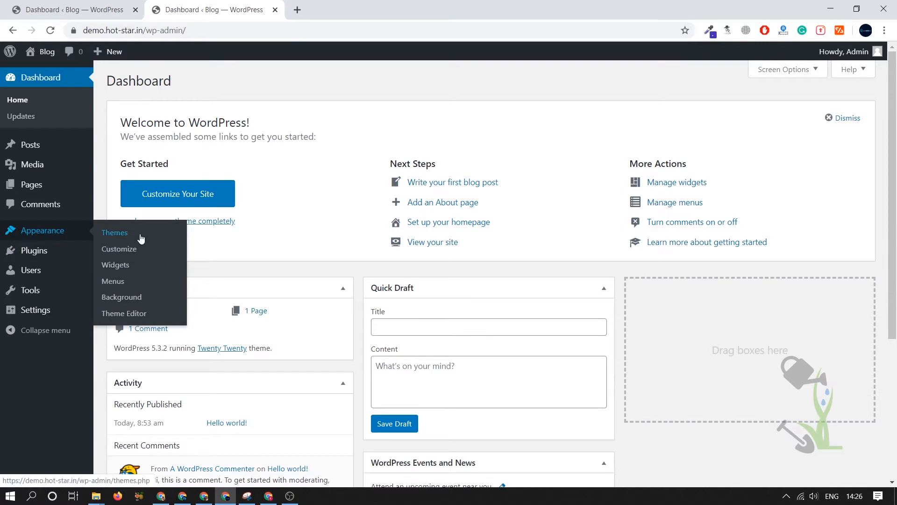
pyautogui.click(150, 240)
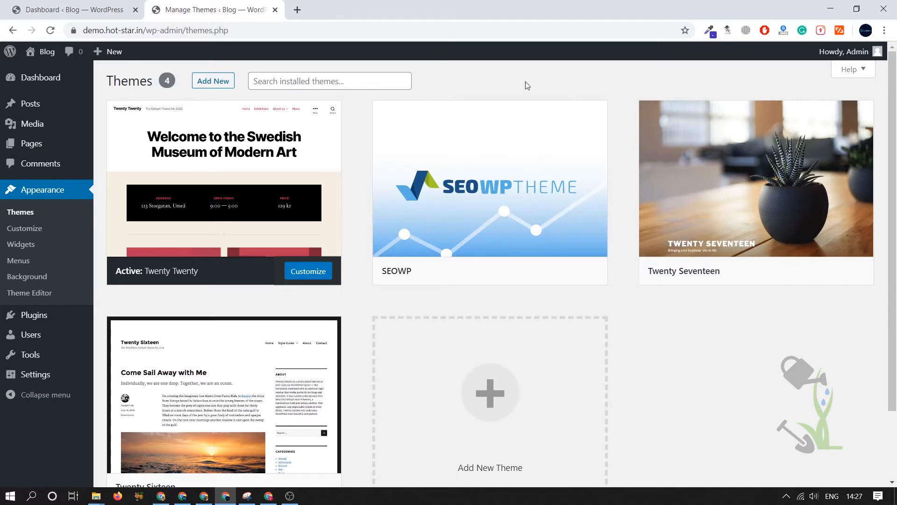
# Open the page for adding a new theme and look through the featured themes
pyautogui.click(229, 82)
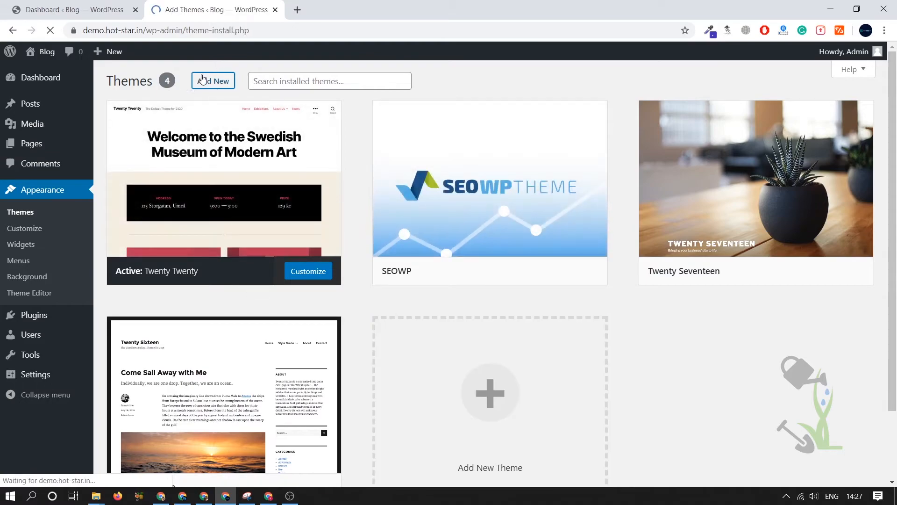
pyautogui.scroll(-2, 323, 182)
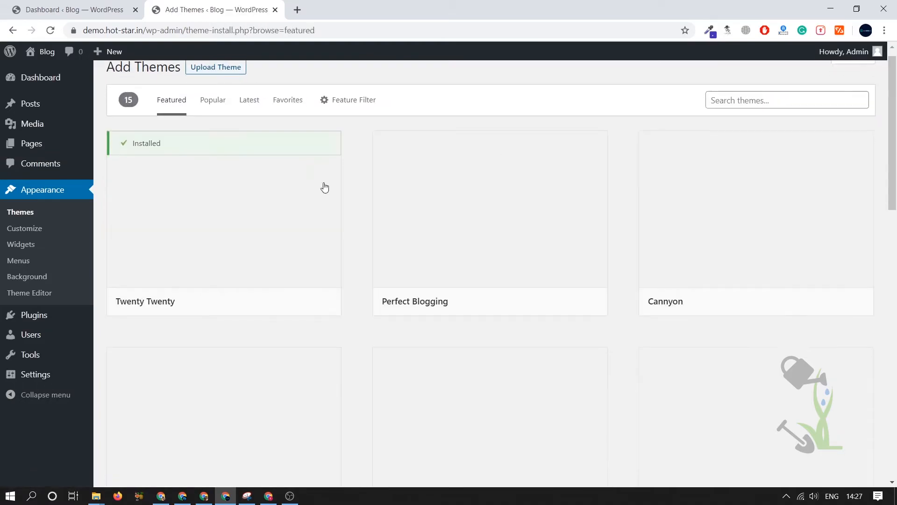
pyautogui.scroll(2, 323, 184)
pyautogui.scroll(-7, 324, 185)
pyautogui.scroll(8, 323, 187)
pyautogui.scroll(-10, 324, 191)
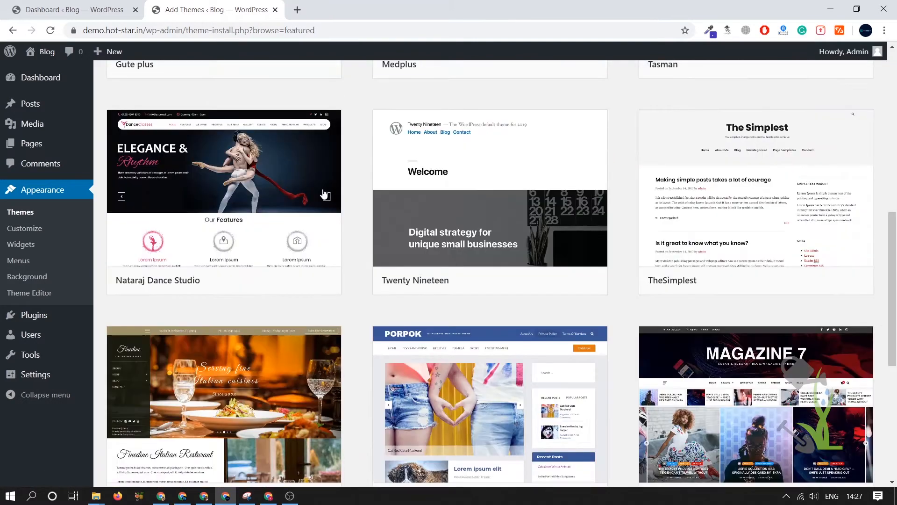
pyautogui.scroll(10, 324, 193)
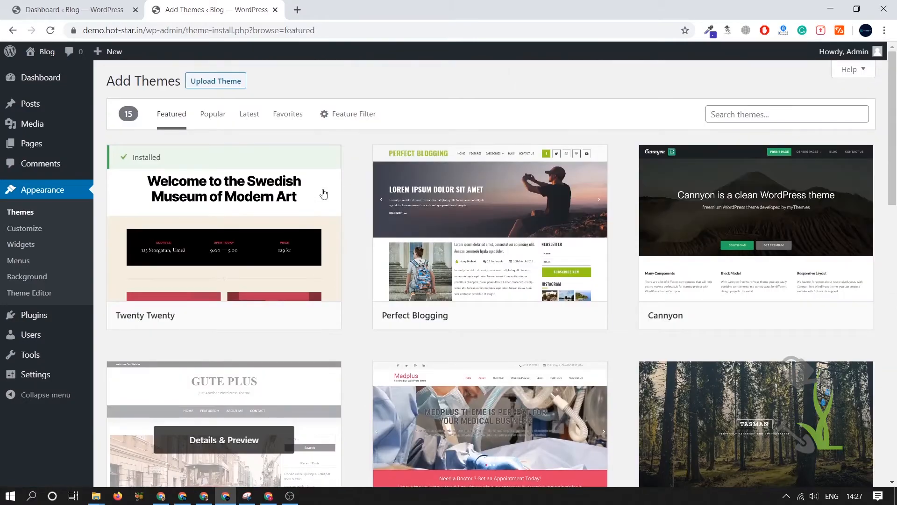
# Upload the SEOWP 2.0.2 theme zip file to the WordPress site and install it
pyautogui.moveTo(324, 193)
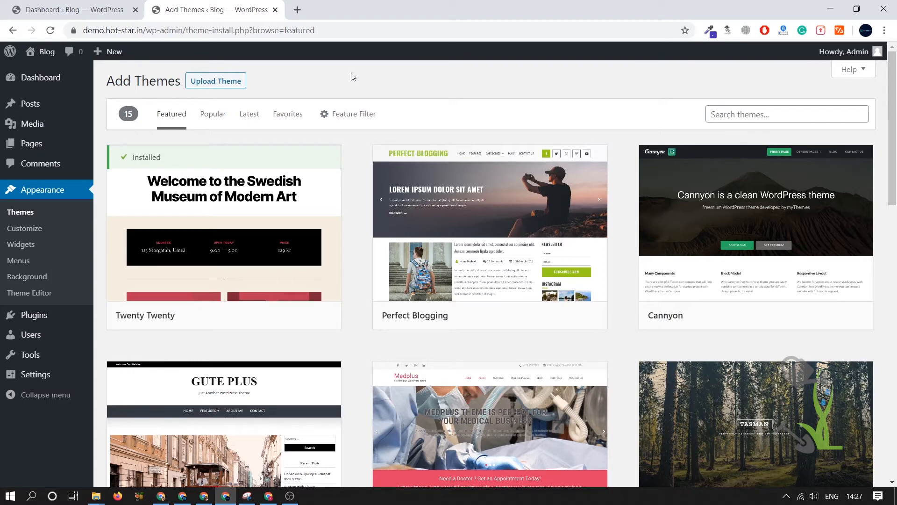
pyautogui.click(210, 83)
pyautogui.click(397, 186)
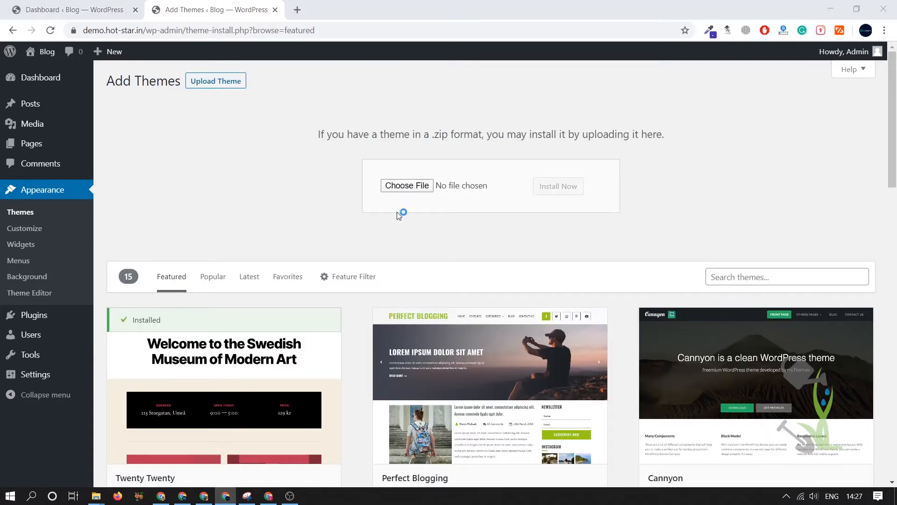
pyautogui.doubleClick(282, 120)
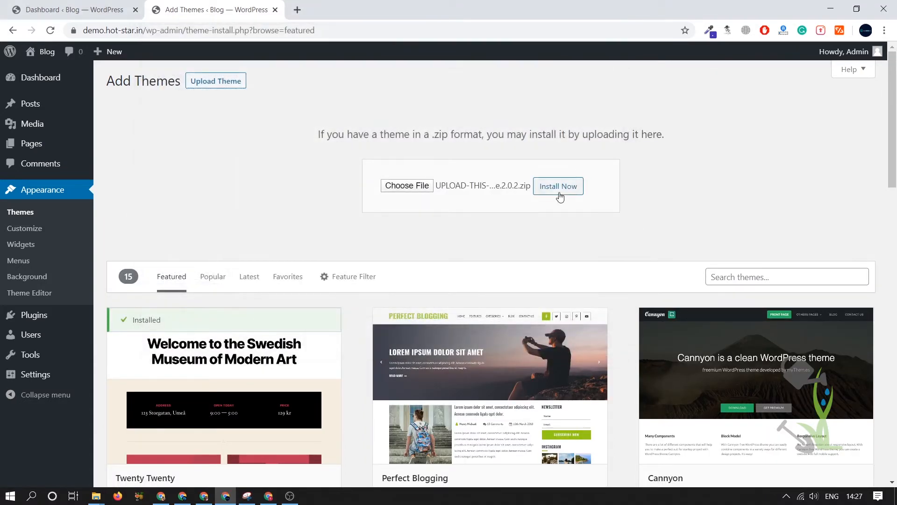
pyautogui.click(561, 187)
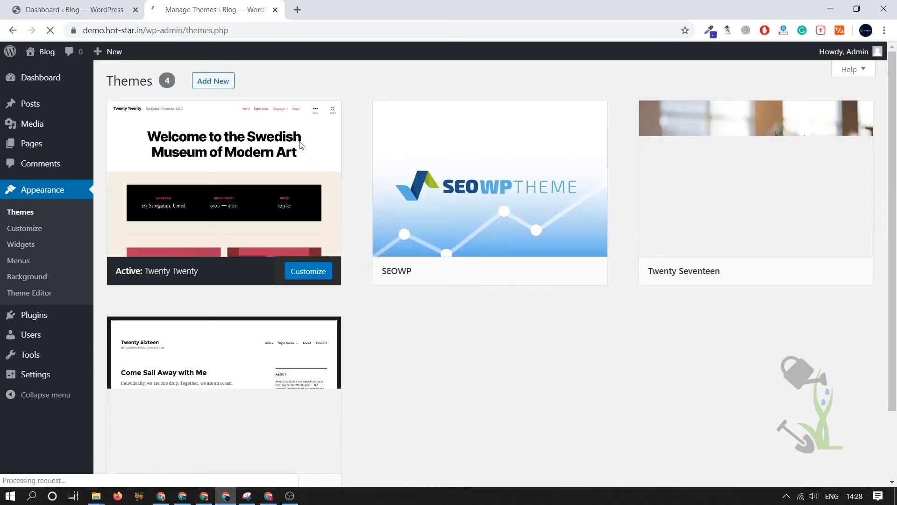
# Activate the installed SEOWP theme and advance its setup wizard to the plugin installation stage
pyautogui.moveTo(436, 153)
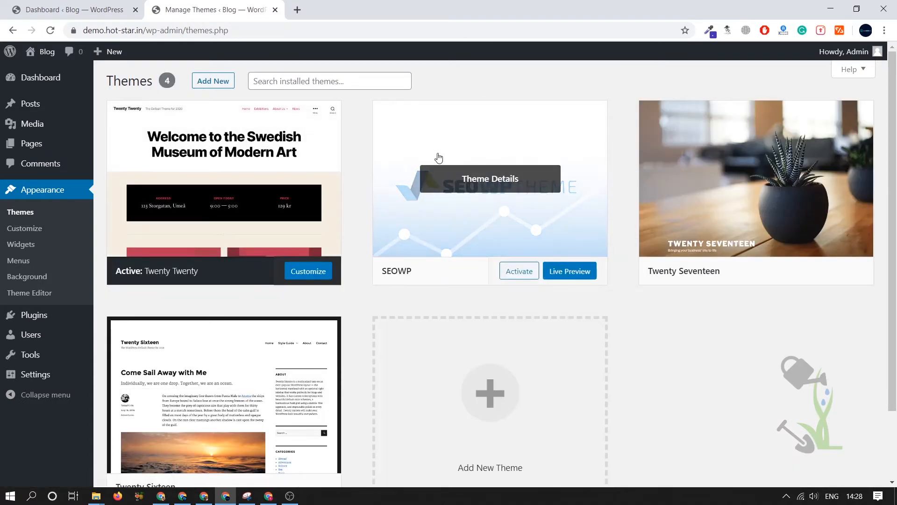
pyautogui.click(520, 276)
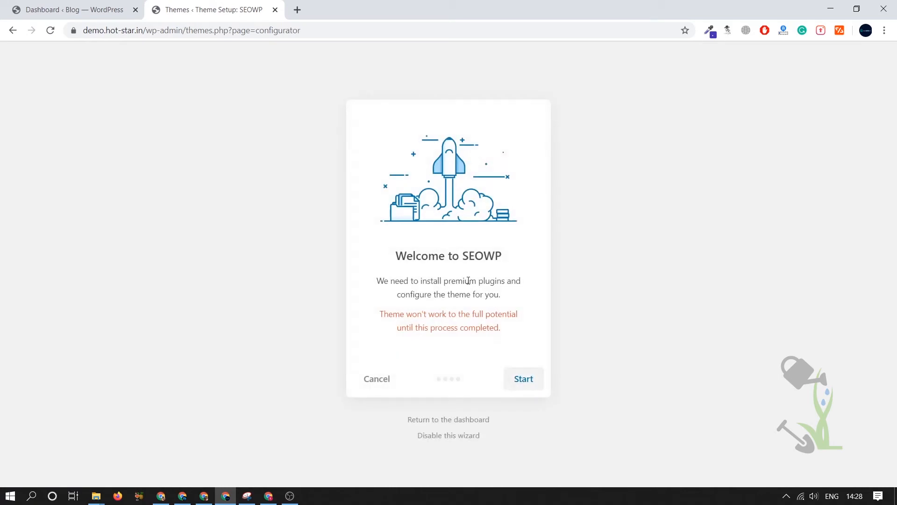
pyautogui.click(526, 380)
pyautogui.click(515, 377)
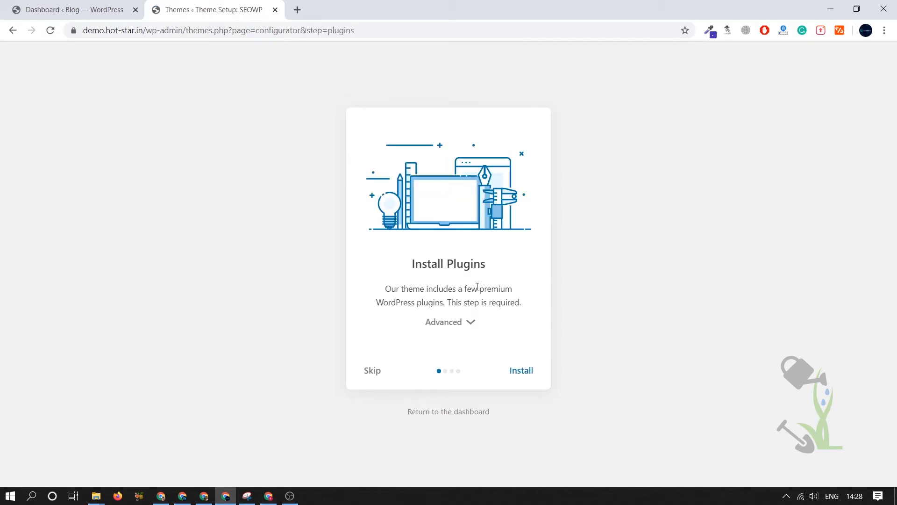
# Install all the bundled plugins, including Live Composer and MasterSlider, and import the ready-made content with the Fresh design
pyautogui.click(473, 322)
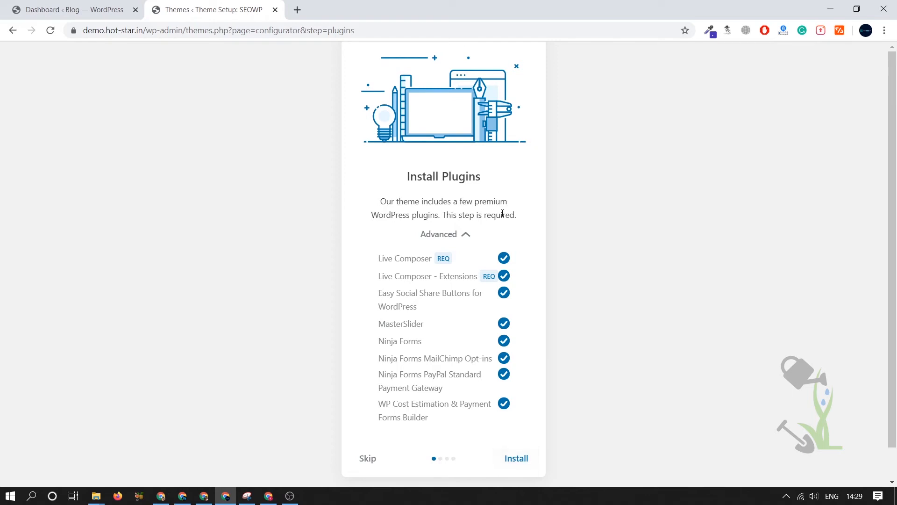
pyautogui.click(530, 460)
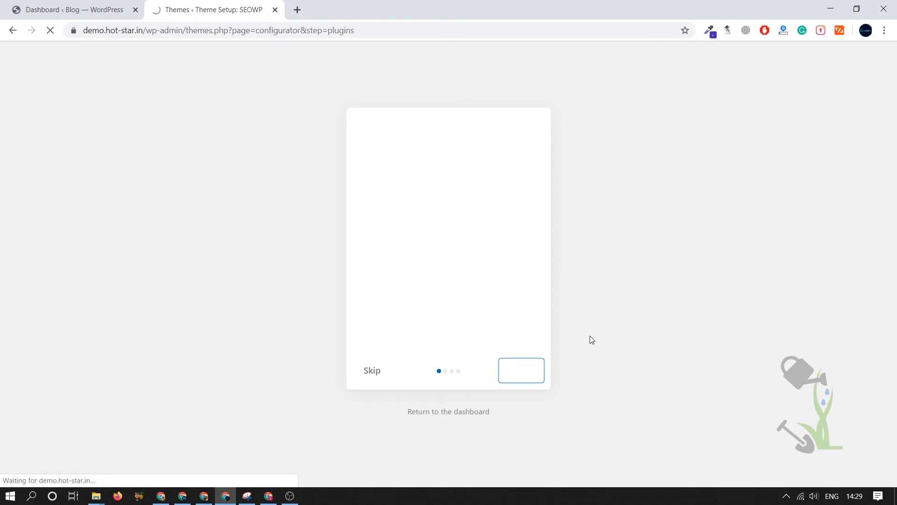
pyautogui.click(531, 356)
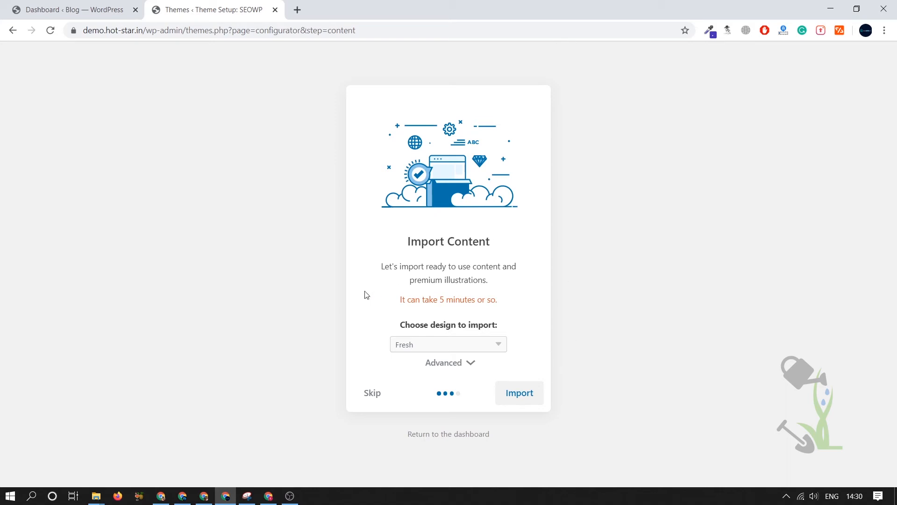
pyautogui.click(521, 397)
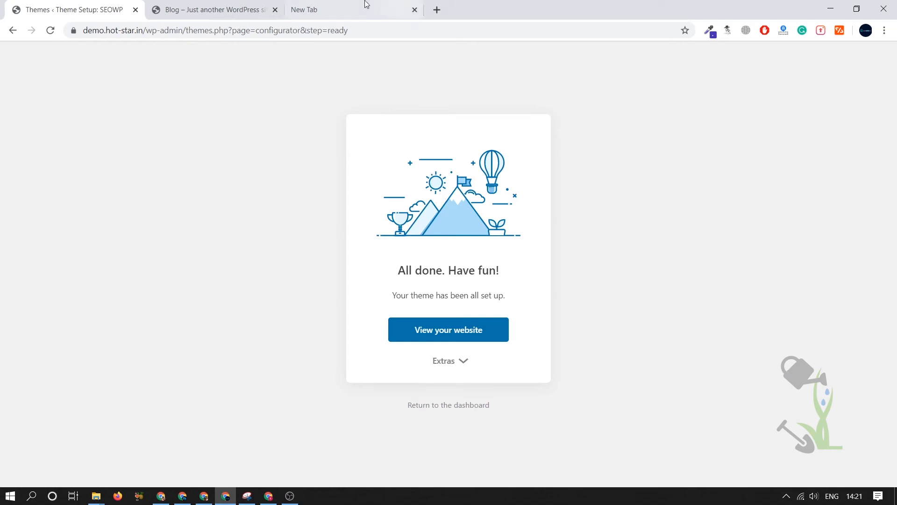
# Open the site's front end and look through the imported homepage sections, from the hero area to the case studies
pyautogui.click(258, 7)
pyautogui.scroll(10, 340, 200)
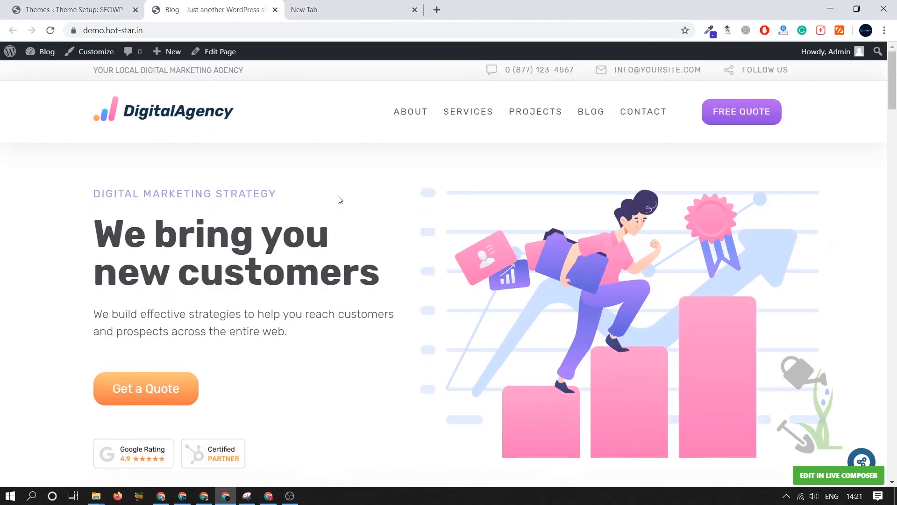
pyautogui.scroll(-5, 339, 200)
pyautogui.scroll(5, 340, 199)
pyautogui.scroll(-15, 340, 200)
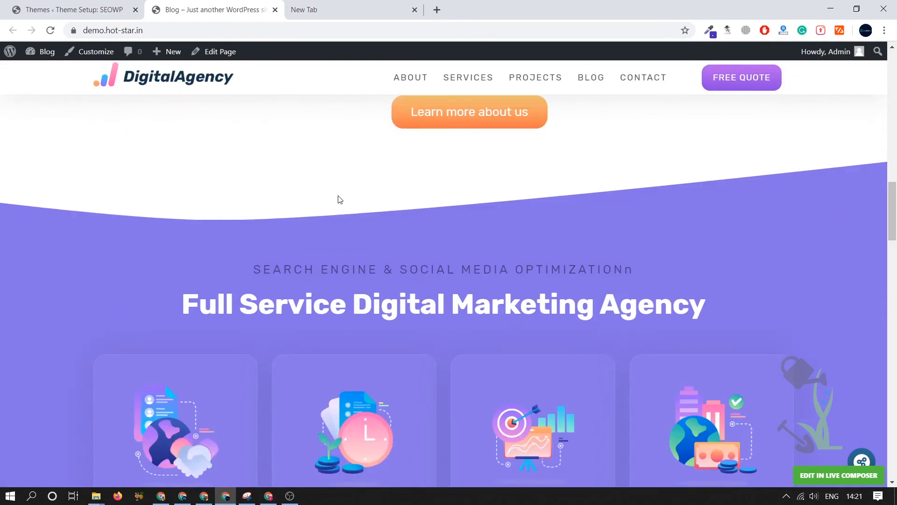
pyautogui.scroll(-12, 339, 199)
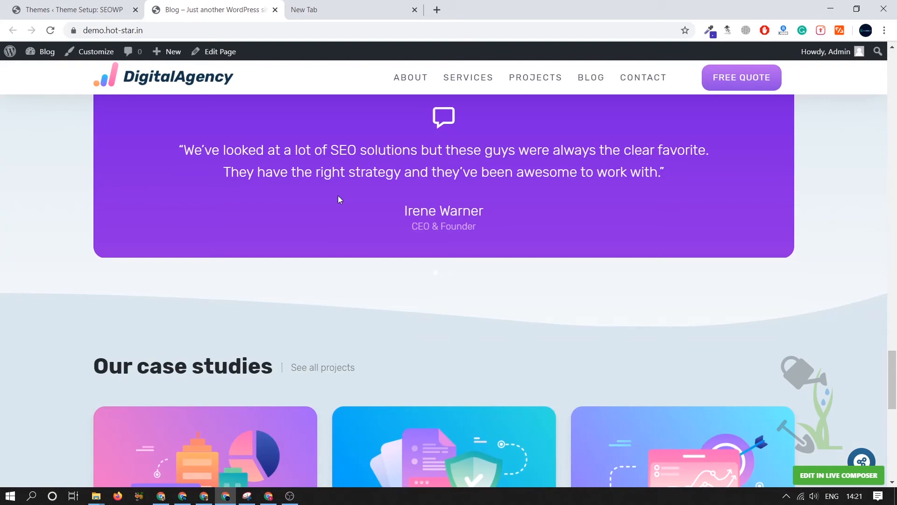
pyautogui.scroll(15, 339, 195)
pyautogui.scroll(10, 338, 195)
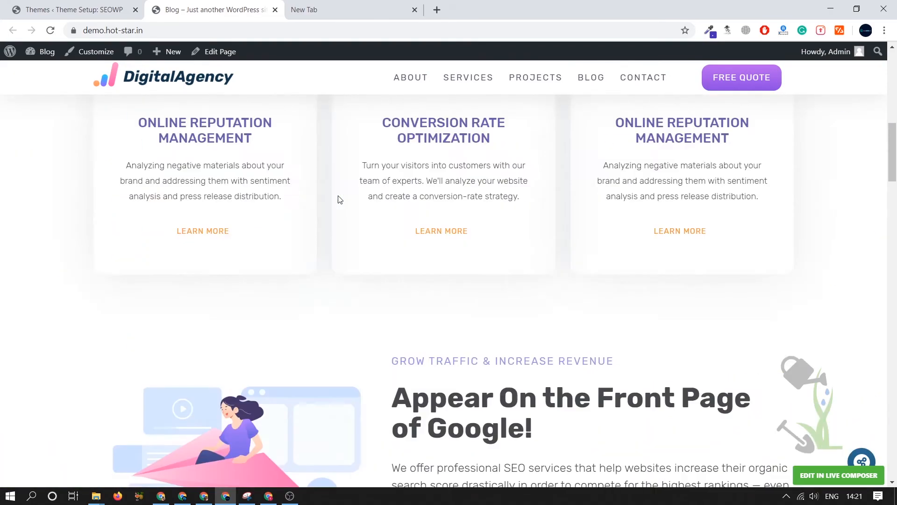
pyautogui.scroll(-5, 340, 199)
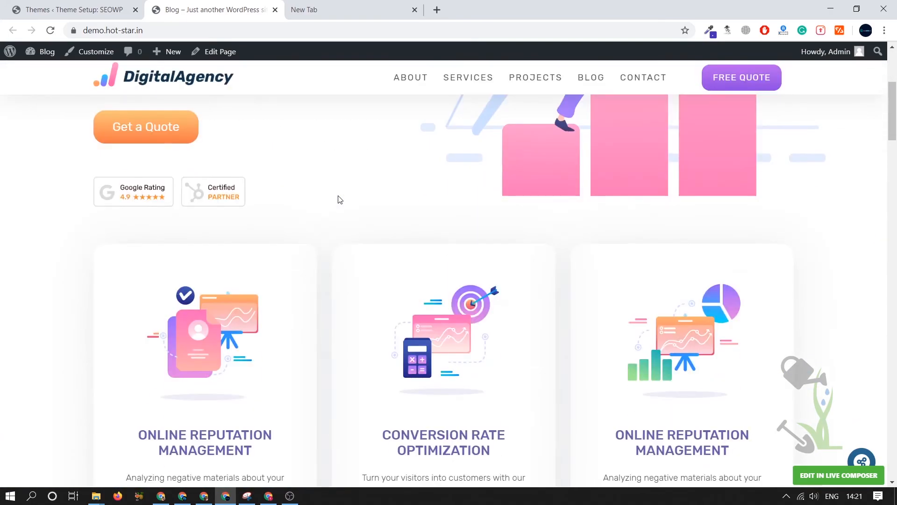
pyautogui.scroll(5, 340, 200)
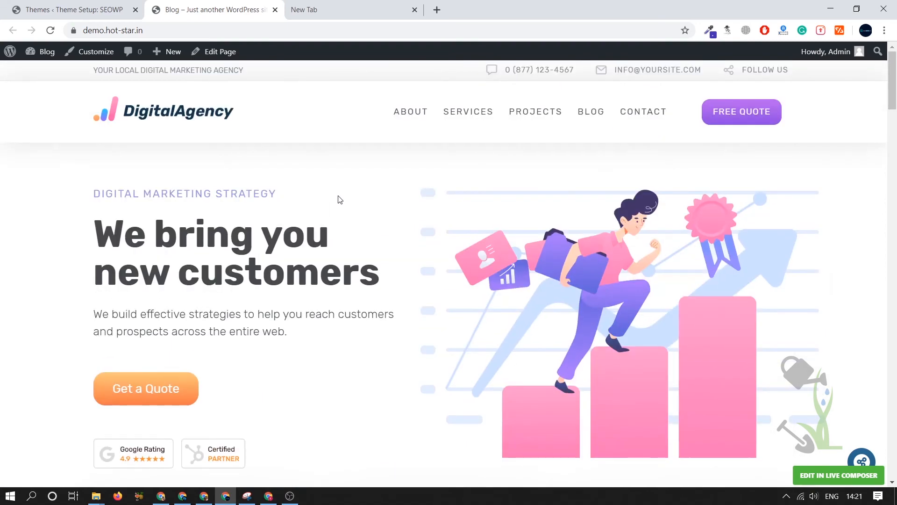
pyautogui.scroll(-10, 340, 200)
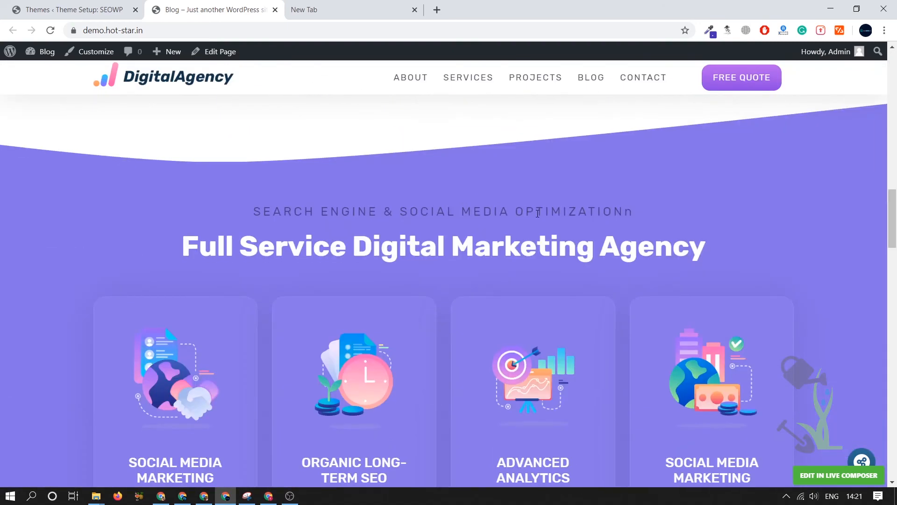
# Inspect the homepage's responsive layout in the Pixel 2 XL device view down to the footer, and close the developer tools
pyautogui.rightClick(537, 213)
pyautogui.press('Escape')
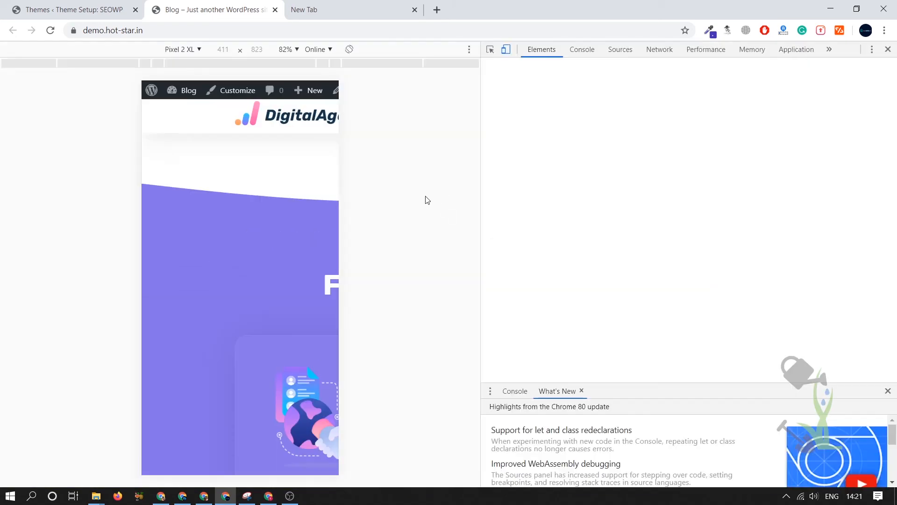
pyautogui.scroll(-20, 240, 278)
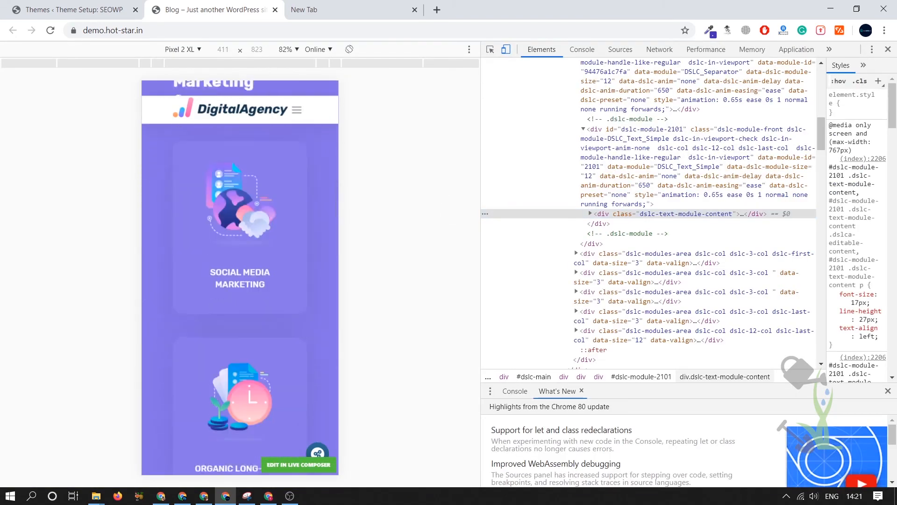
pyautogui.scroll(-20, 220, 236)
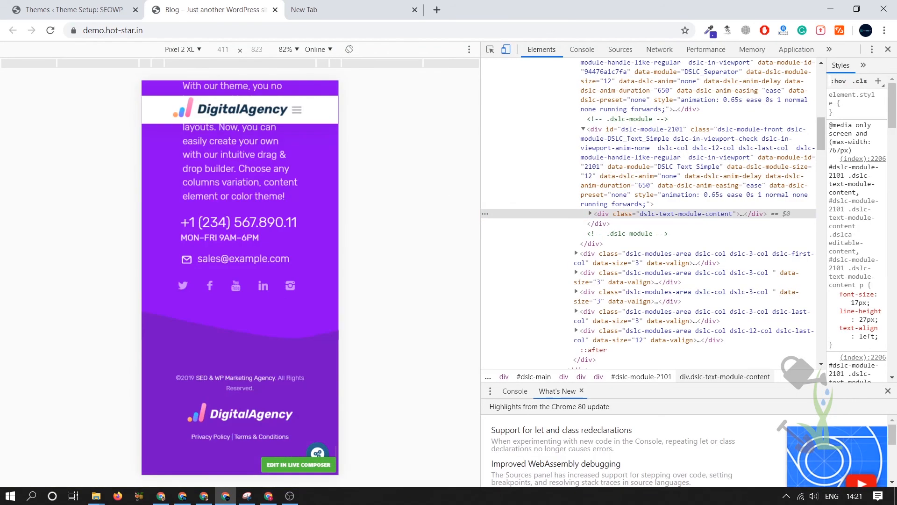
pyautogui.scroll(20, 220, 237)
pyautogui.scroll(20, 221, 237)
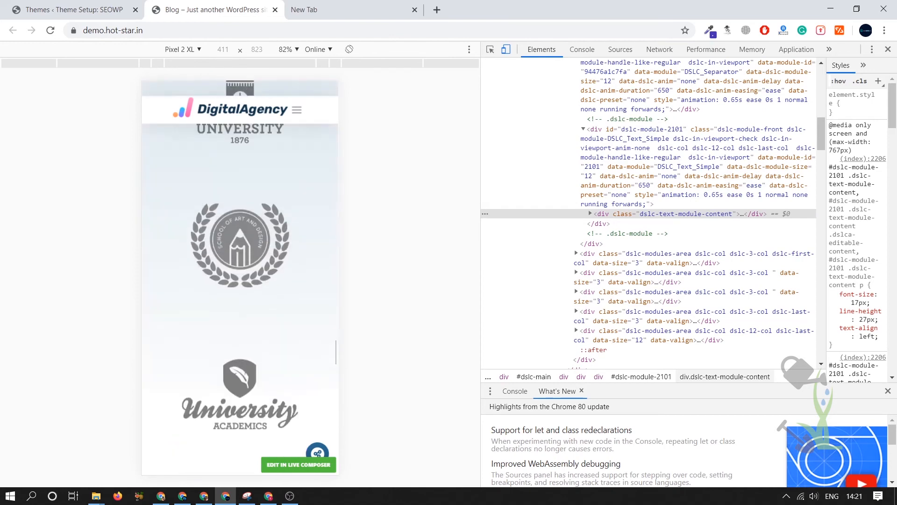
pyautogui.scroll(8, 221, 237)
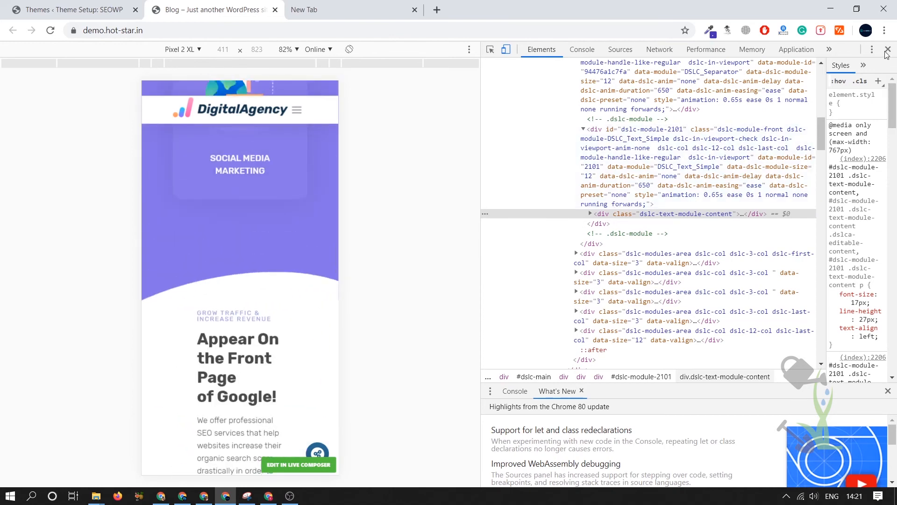
pyautogui.press('F12')
# Check the homepage's desktop footer, and open the site's About page to review its team, clients and footer sections
pyautogui.scroll(-10, 693, 334)
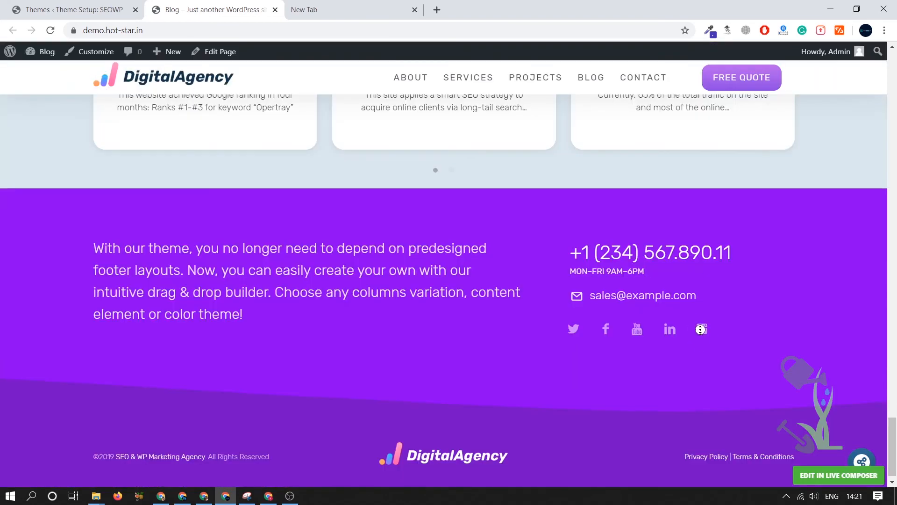
pyautogui.scroll(20, 700, 138)
pyautogui.moveTo(460, 118)
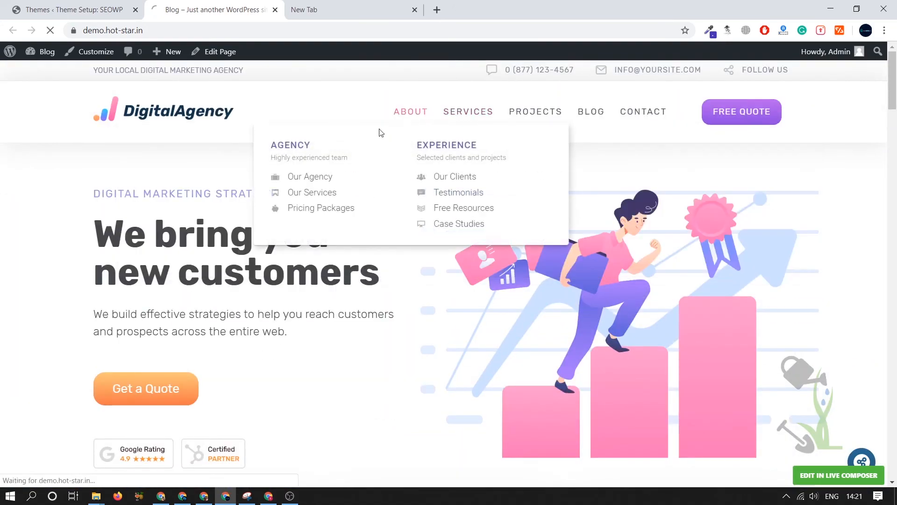
pyautogui.click(430, 123)
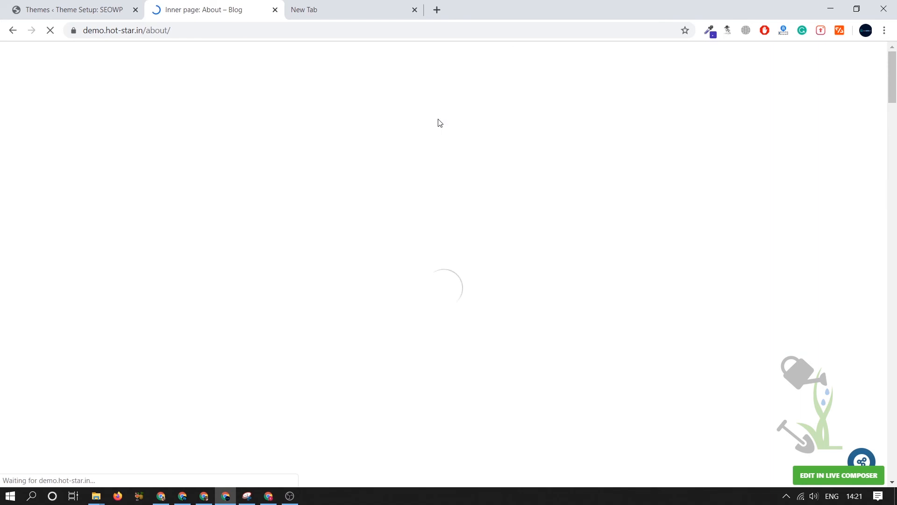
pyautogui.scroll(-20, 515, 252)
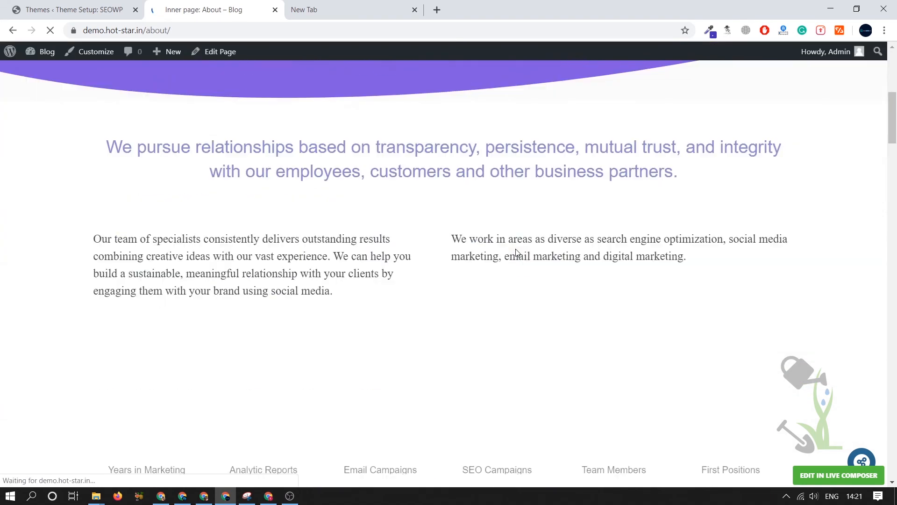
pyautogui.scroll(-20, 516, 254)
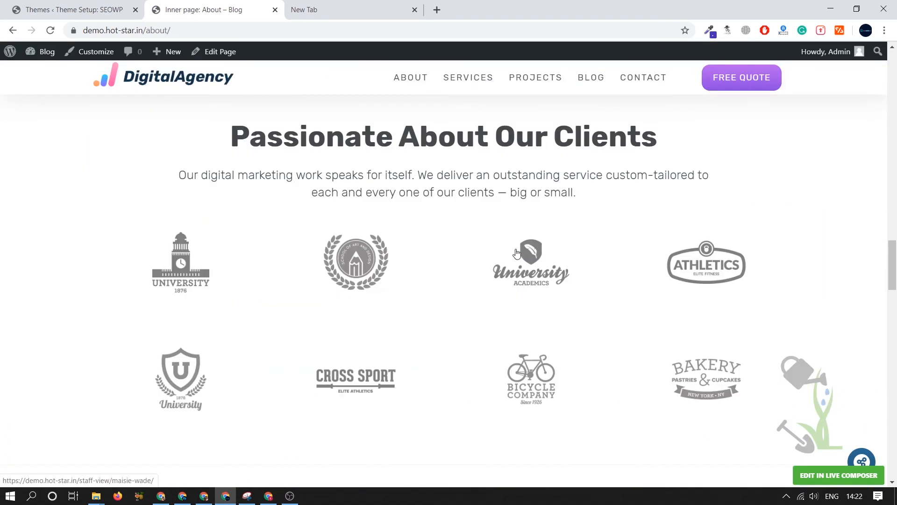
pyautogui.scroll(-4, 514, 290)
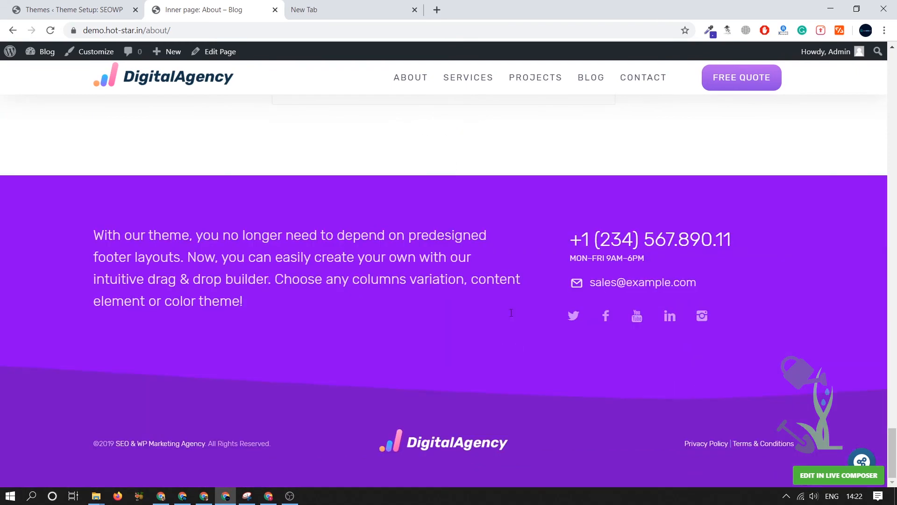
pyautogui.scroll(20, 525, 406)
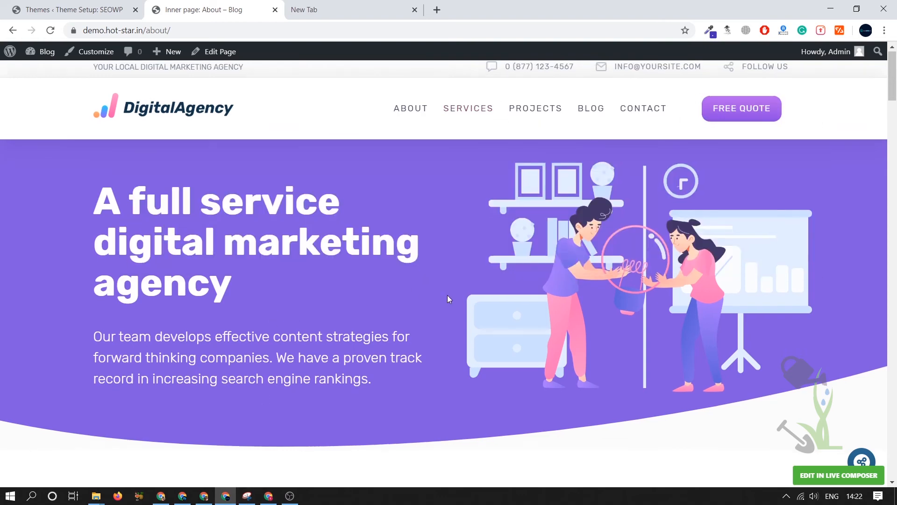
pyautogui.scroll(-8, 448, 295)
pyautogui.scroll(-8, 447, 300)
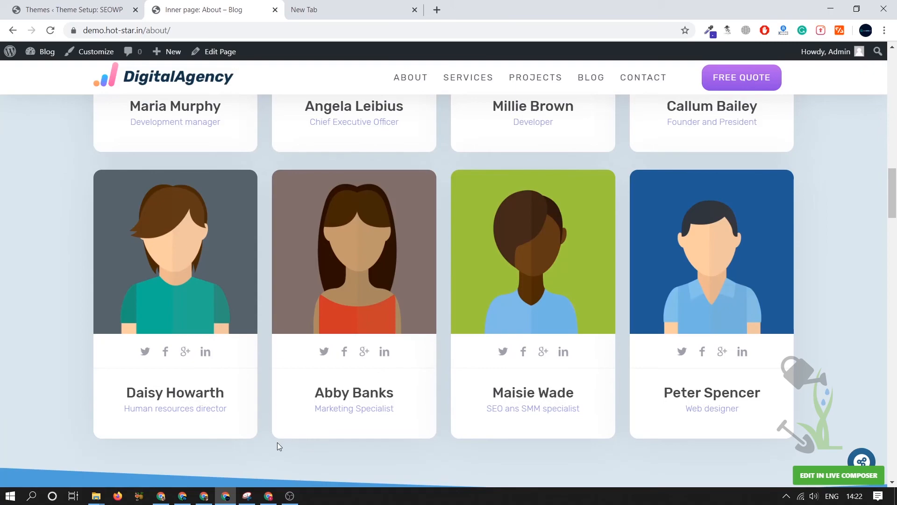
# Switch to the browser window with the srmehranclub product page, review the SEO WP download options, and open the membership plans page
pyautogui.click(204, 495)
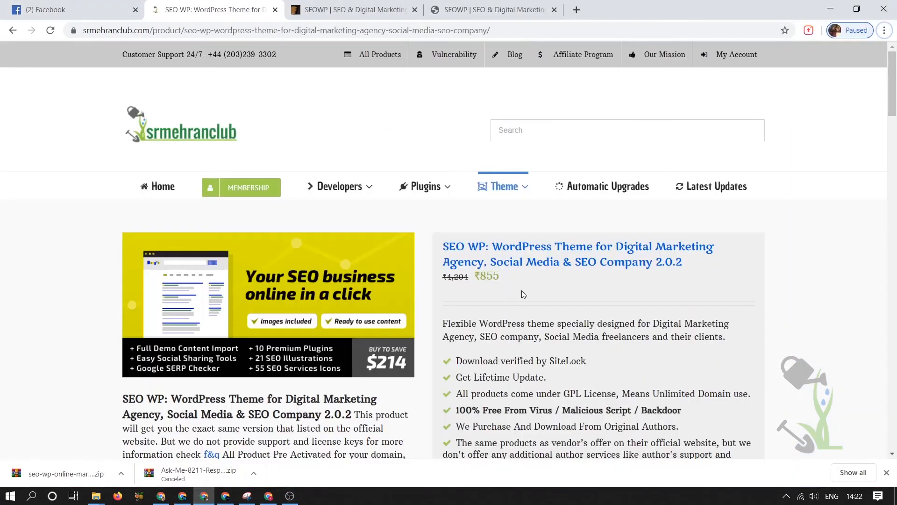
pyautogui.scroll(-5, 524, 293)
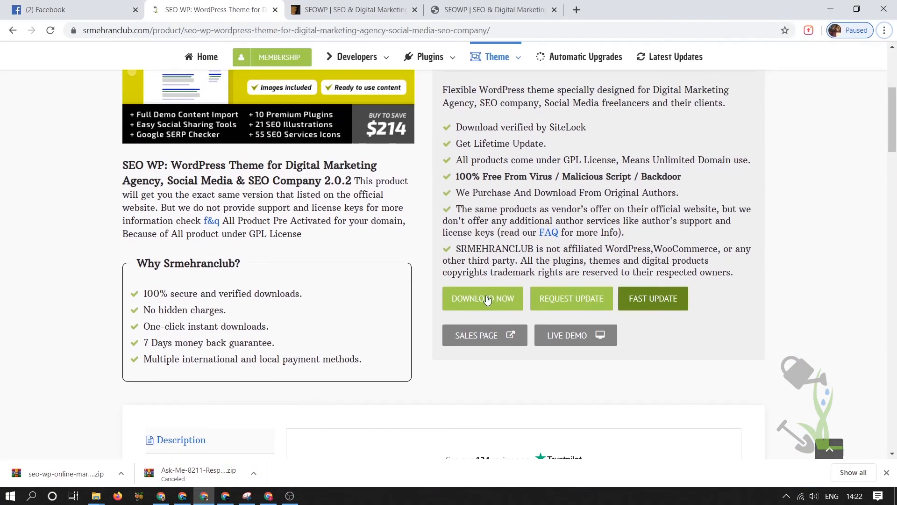
pyautogui.scroll(5, 521, 231)
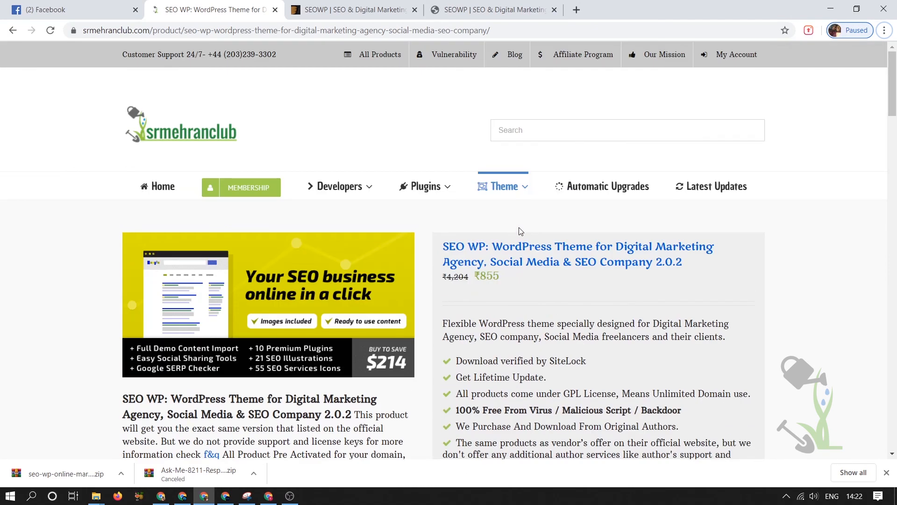
pyautogui.click(242, 192)
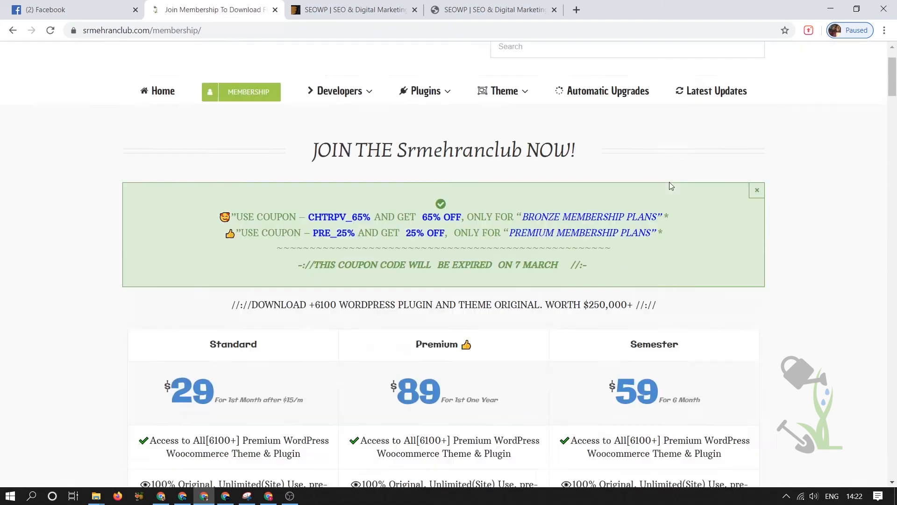
# Review the membership page's coupon offers and compare the Bronze, Lifetime, Super one, Standard, Premium and Semester plans, including prices and download limits
pyautogui.scroll(-15, 670, 181)
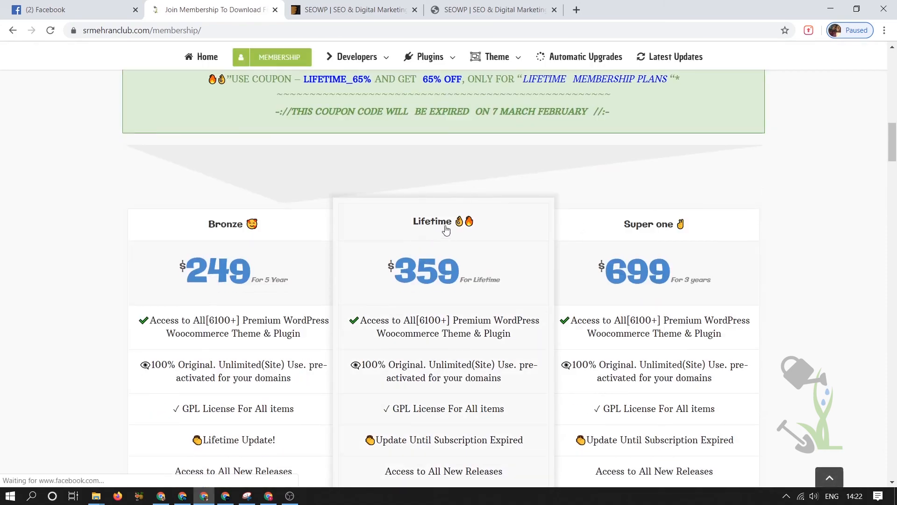
pyautogui.scroll(-3, 445, 243)
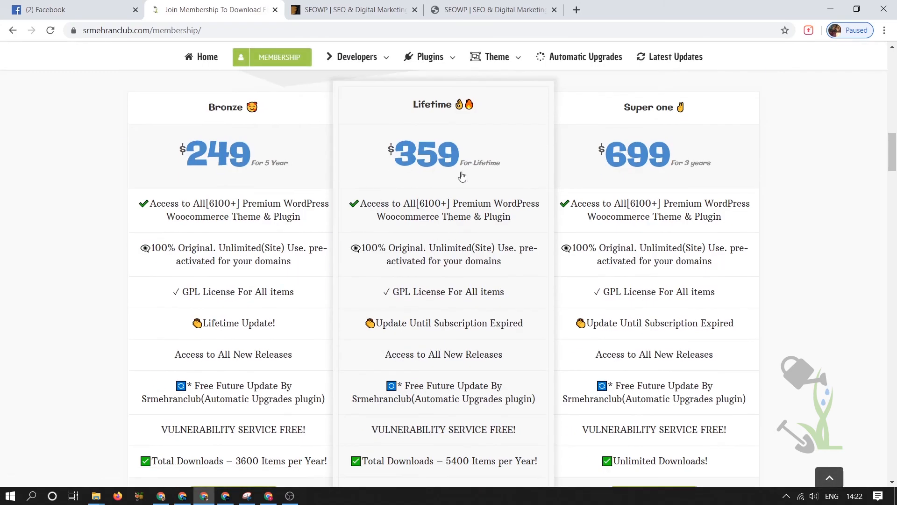
pyautogui.scroll(-4, 454, 210)
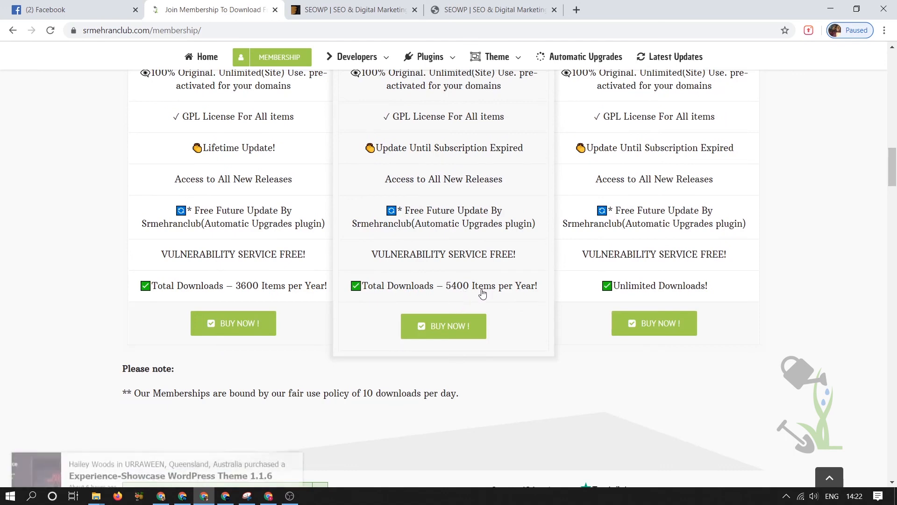
pyautogui.scroll(8, 483, 293)
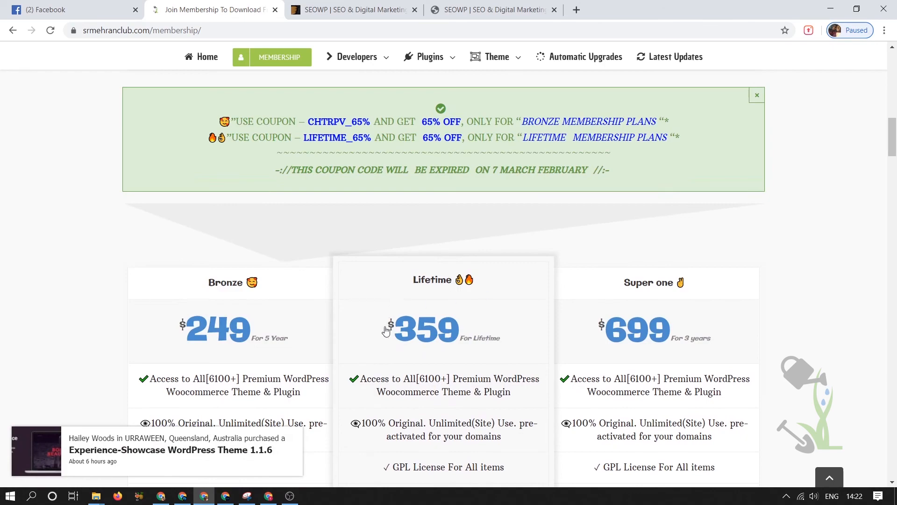
pyautogui.scroll(4, 479, 350)
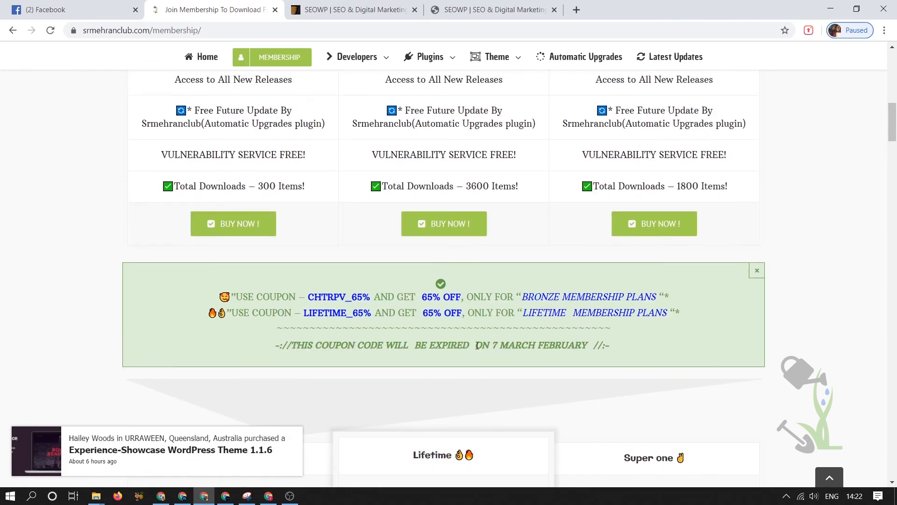
pyautogui.scroll(11, 477, 346)
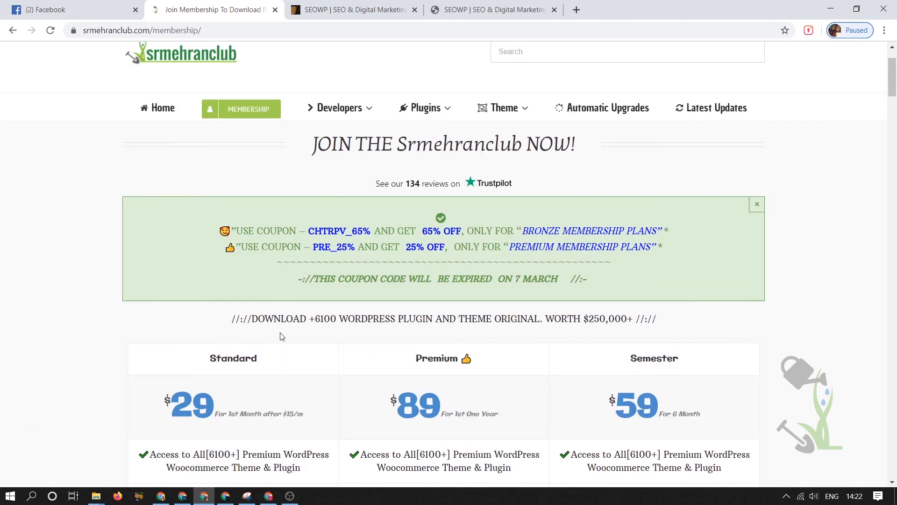
pyautogui.scroll(-4, 293, 335)
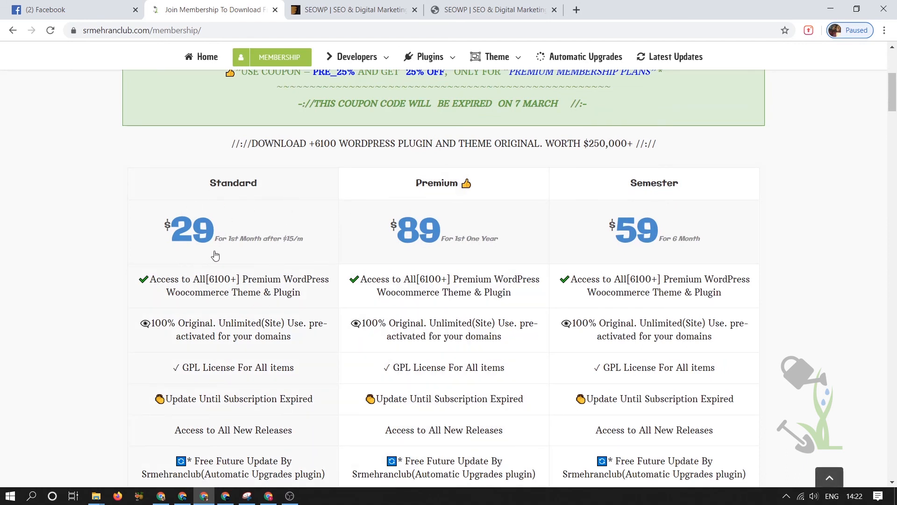
pyautogui.scroll(-5, 215, 255)
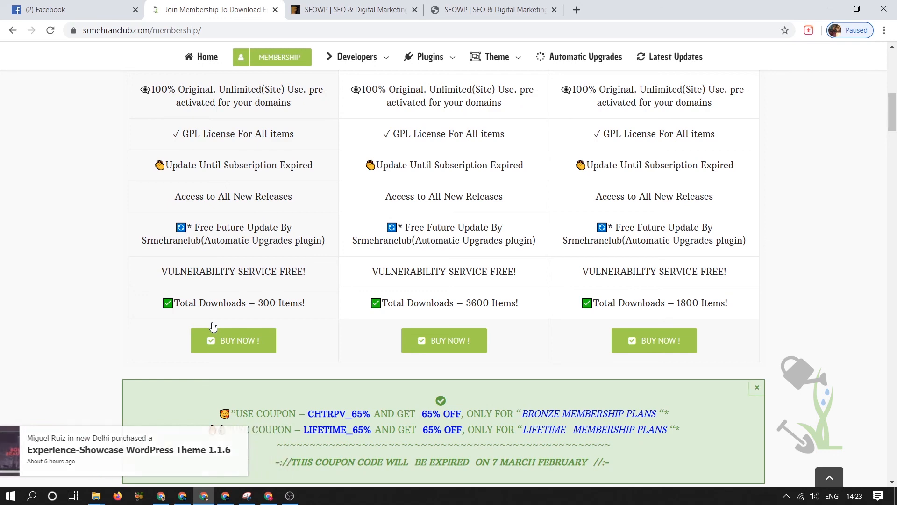
pyautogui.scroll(6, 410, 255)
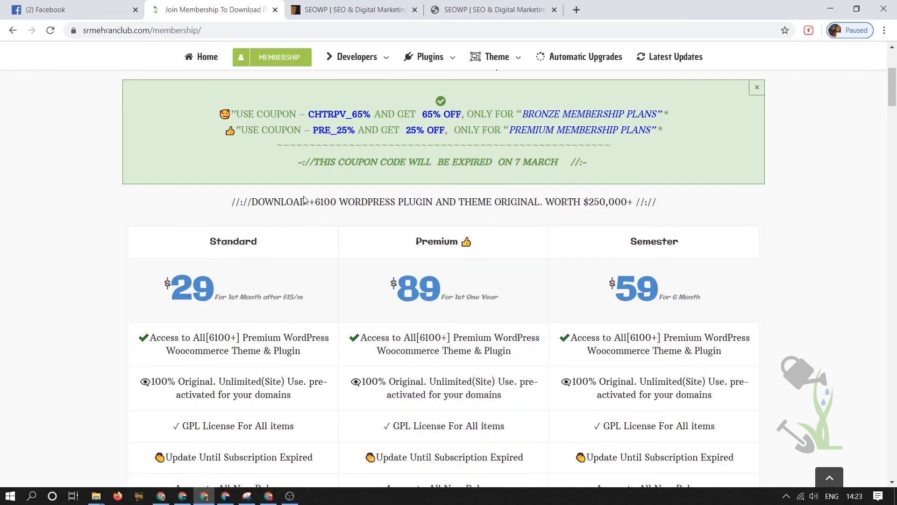